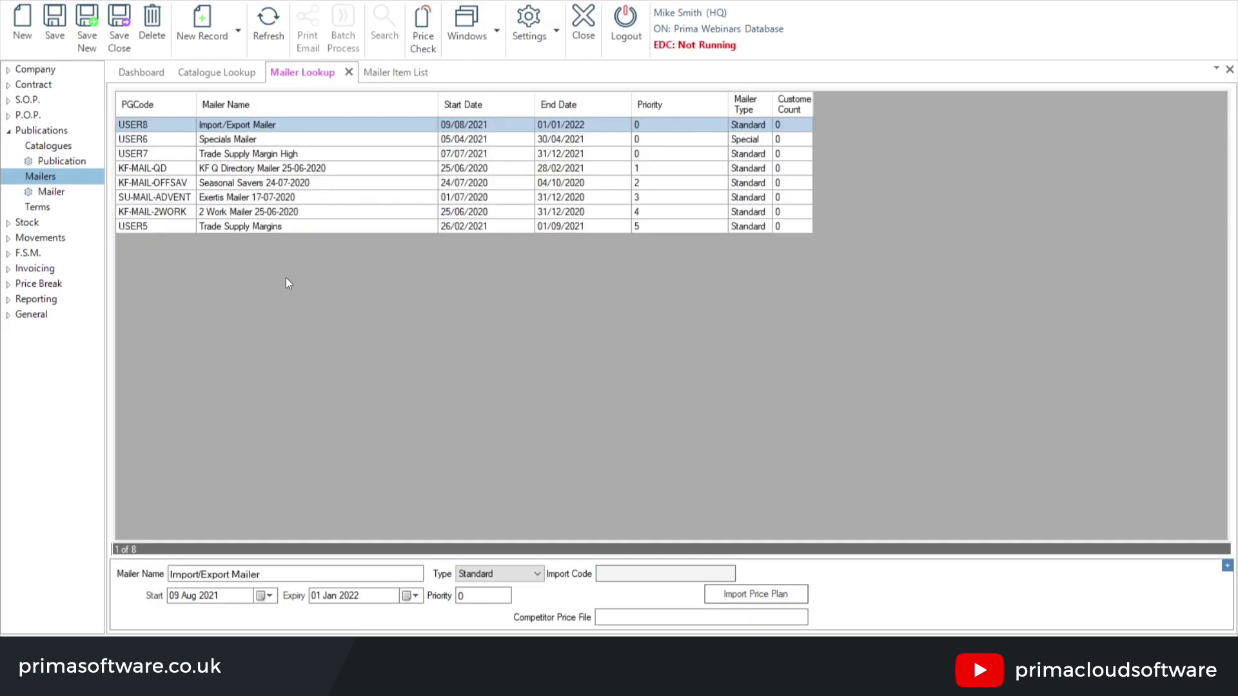
# List the items of the Import/Export Mailer and review the available import modes
pyautogui.doubleClick(269, 124)
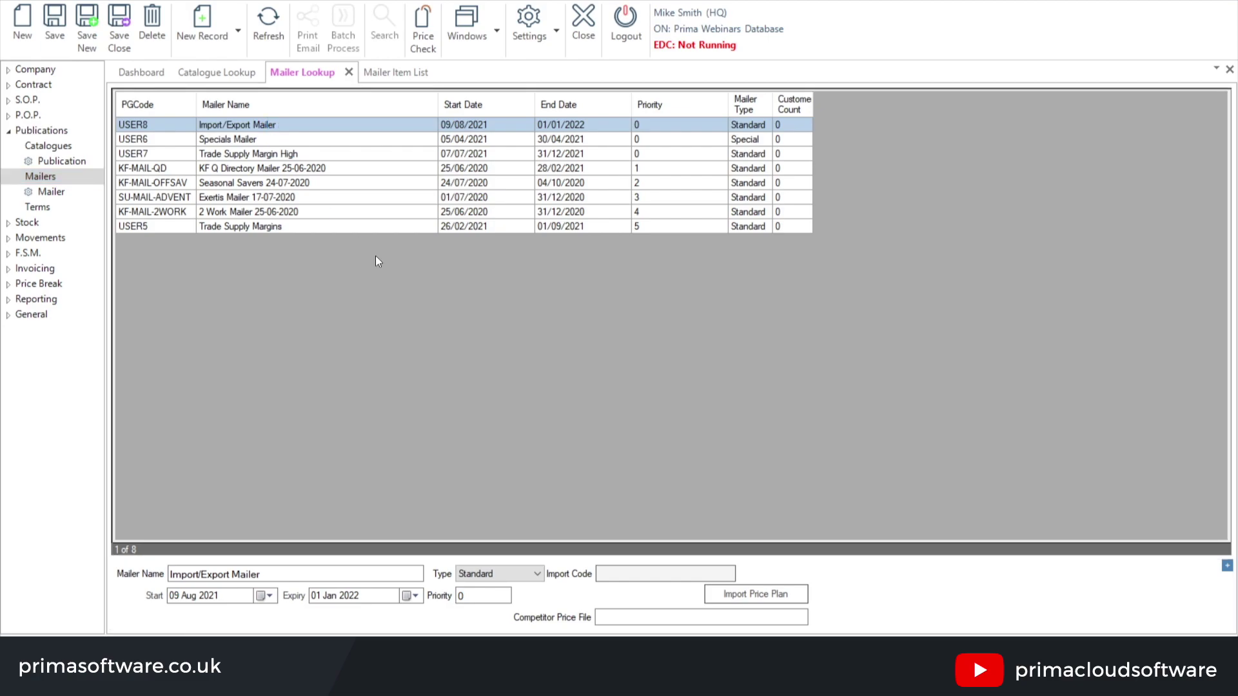
pyautogui.click(385, 25)
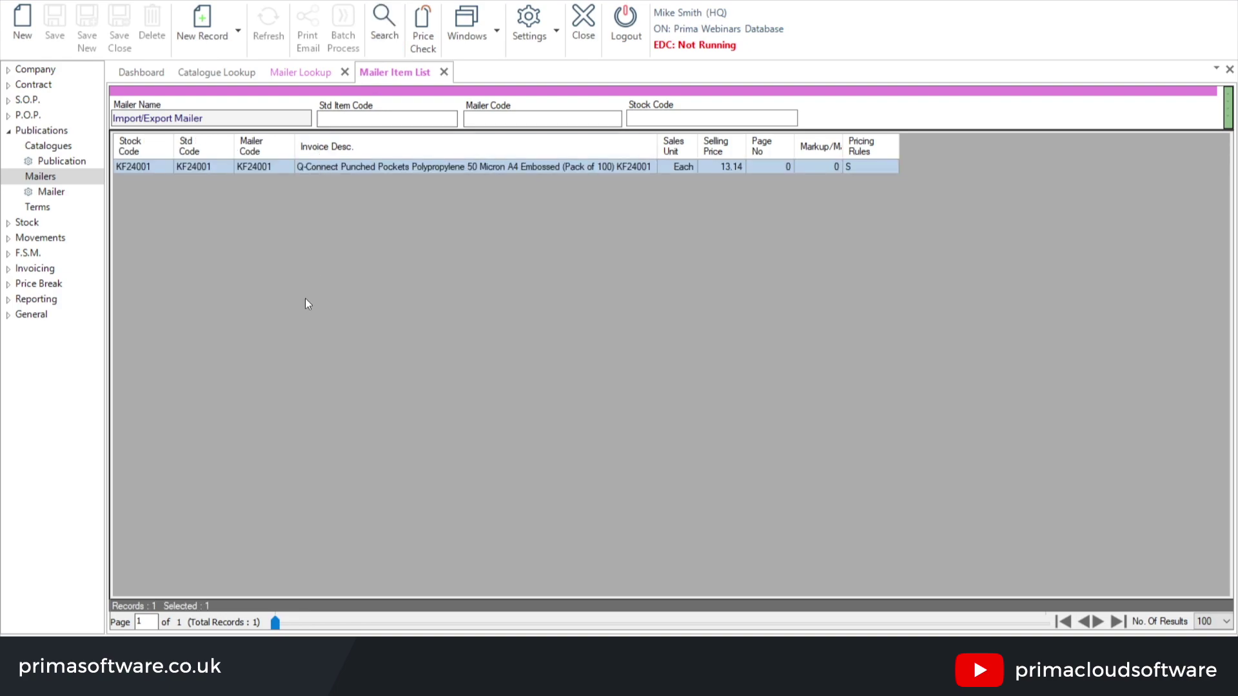
pyautogui.click(312, 91)
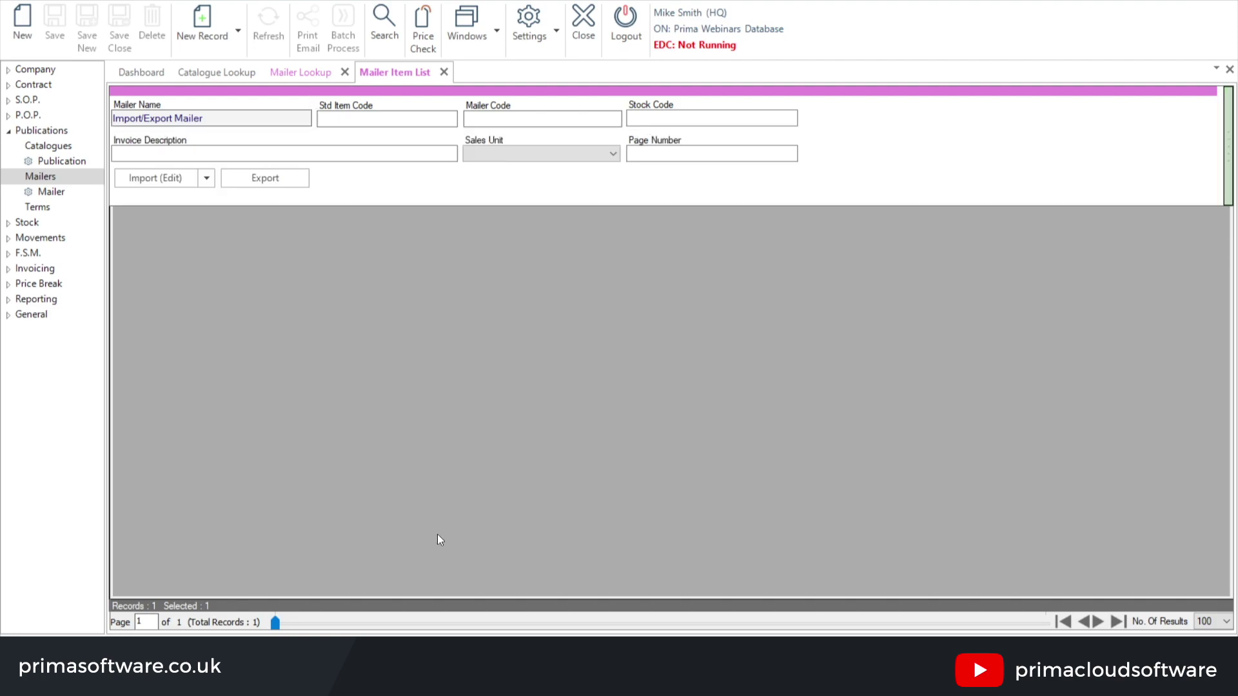
pyautogui.click(207, 180)
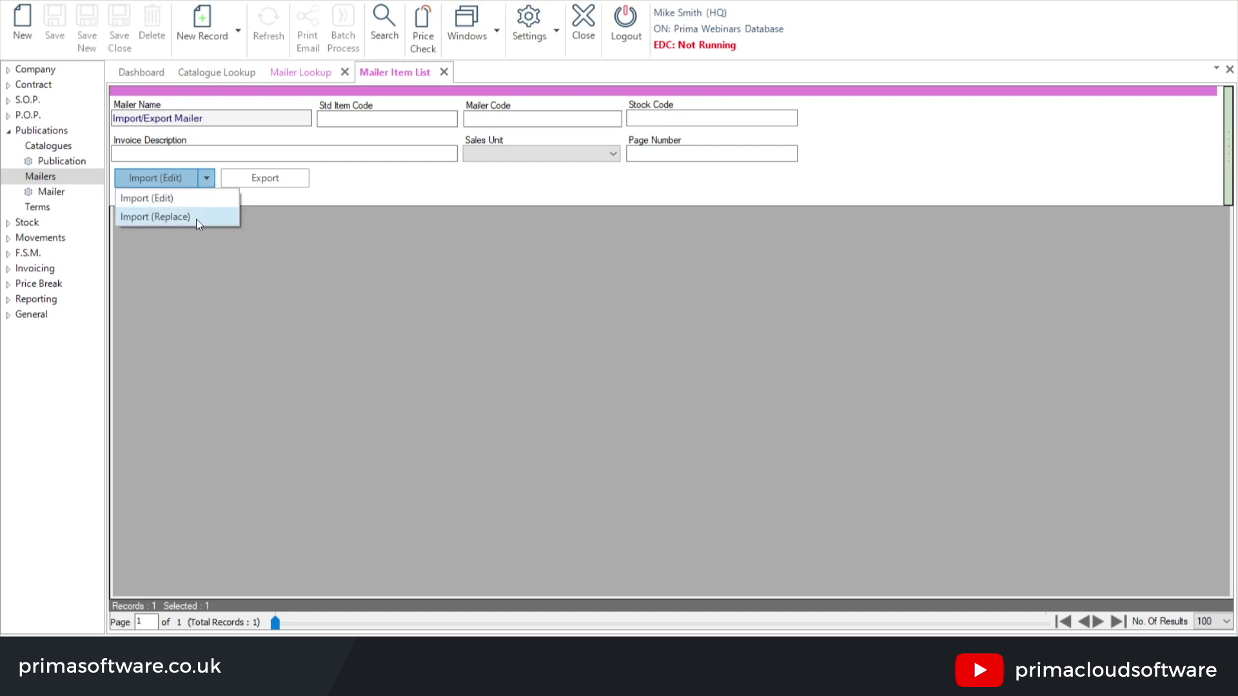
pyautogui.click(409, 191)
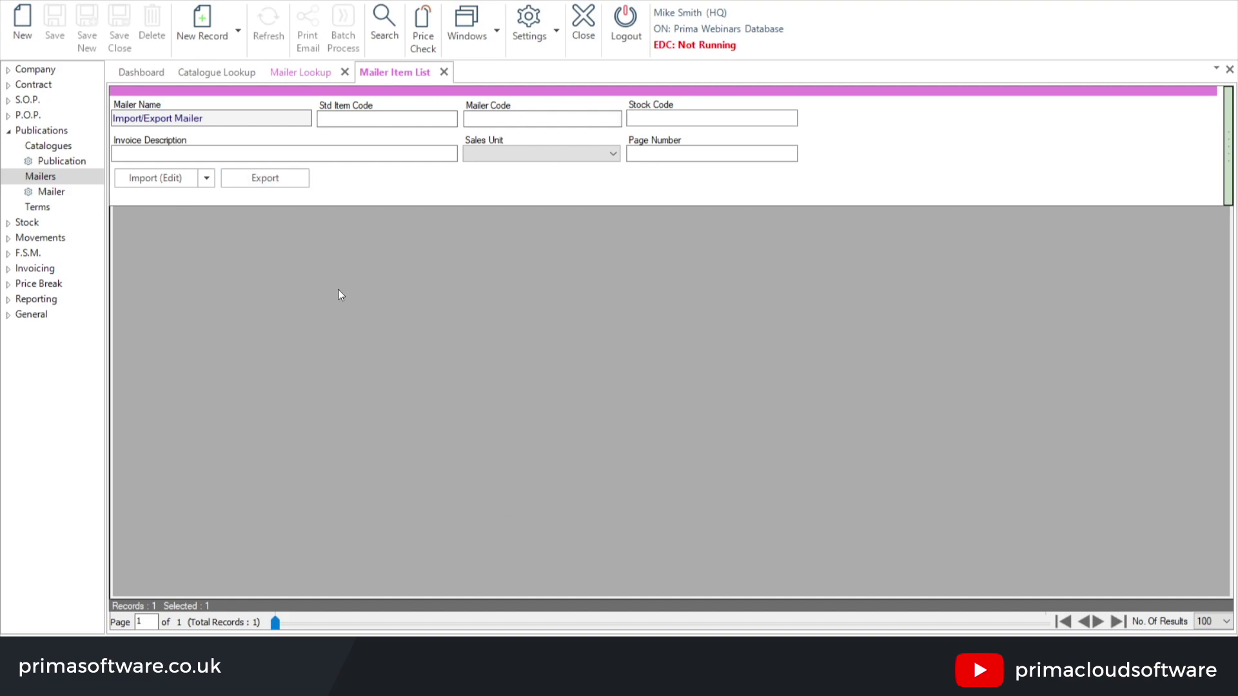
# Export the mailer's items to the Excel file Export on the Desktop
pyautogui.click(280, 183)
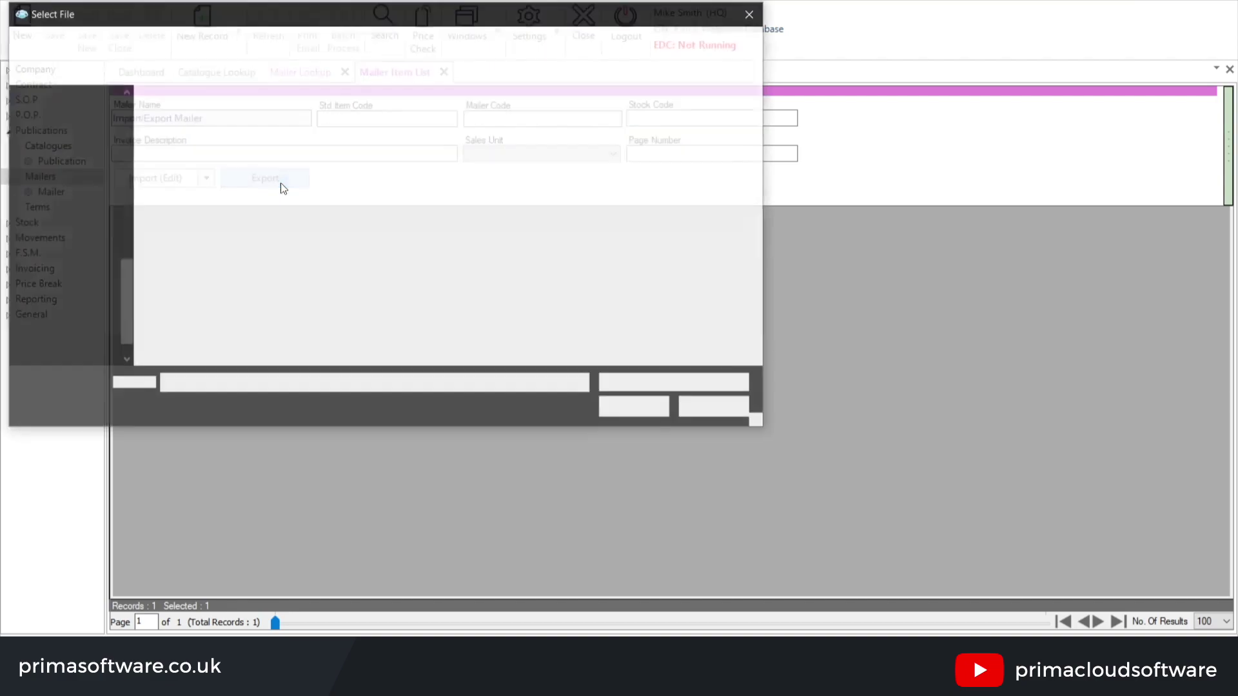
pyautogui.doubleClick(191, 118)
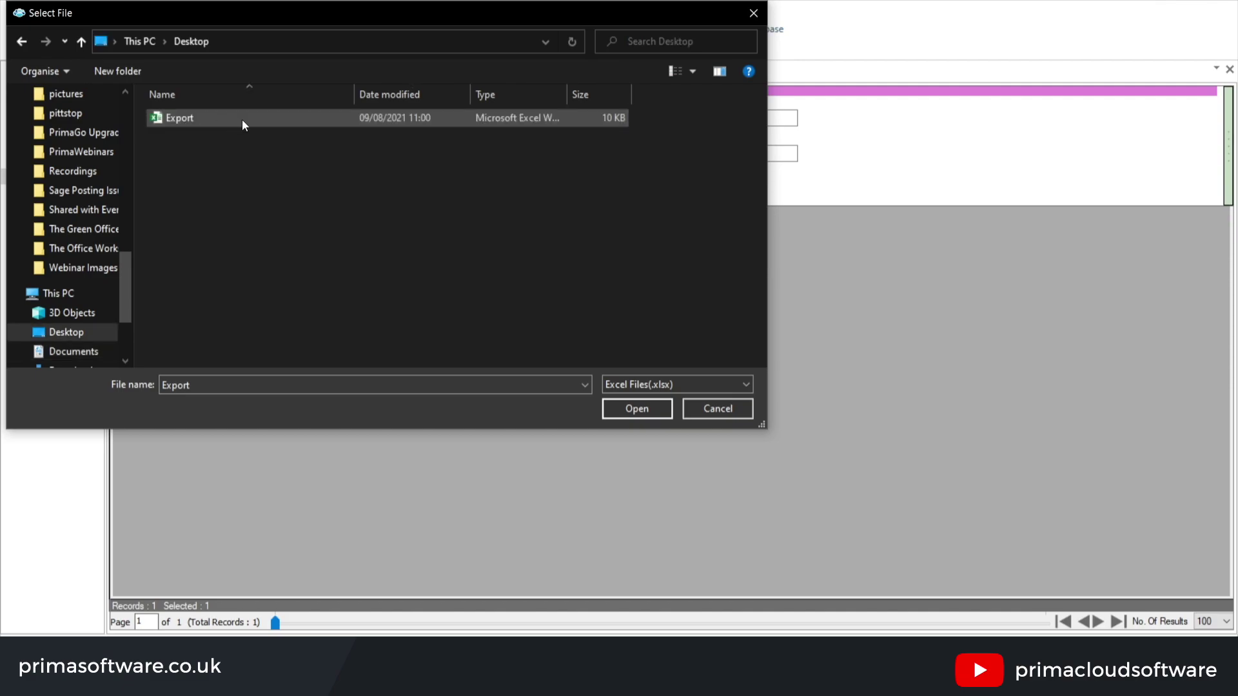
pyautogui.click(242, 119)
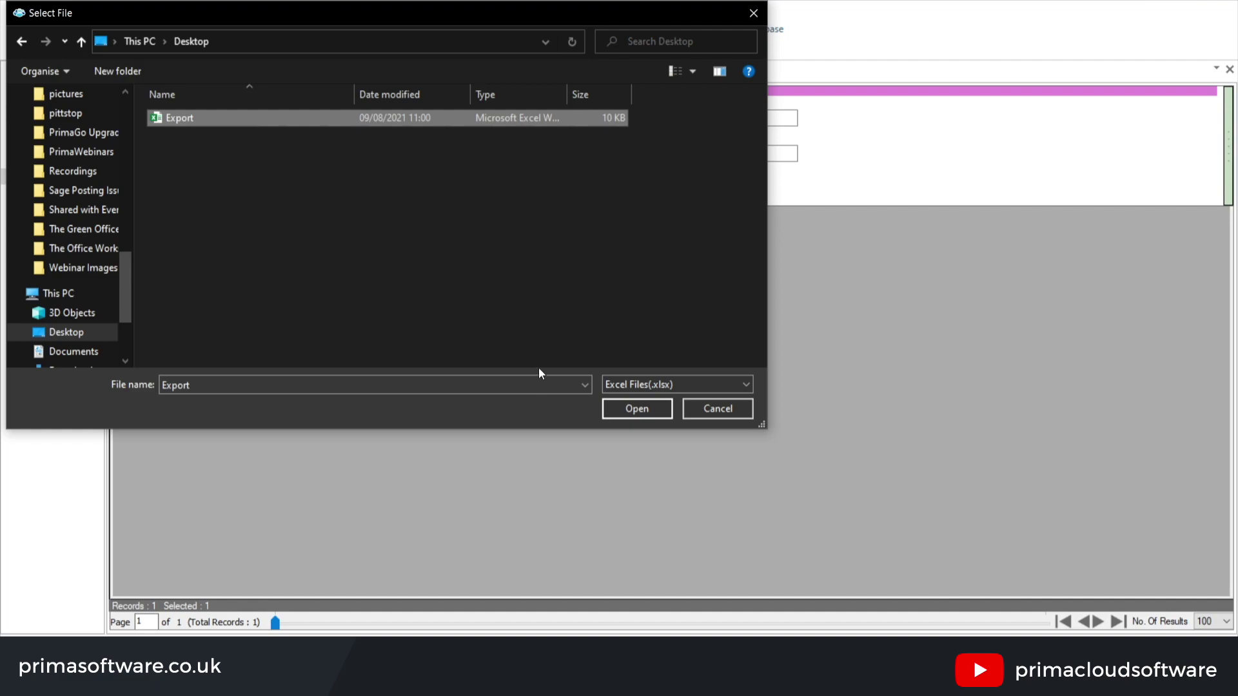
pyautogui.click(636, 408)
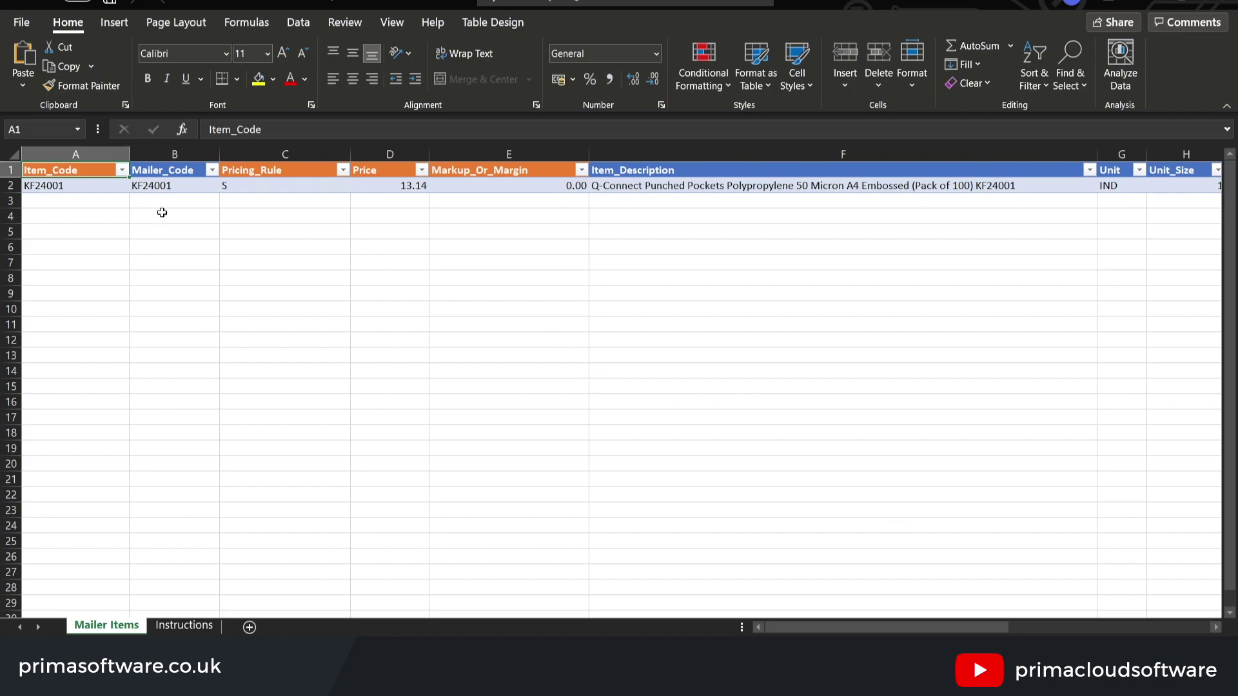
# Examine every column of item KF24001's row on the Mailer Items sheet of the exported Excel workbook, from Item_Code through Info
pyautogui.click(87, 186)
pyautogui.press('Right')
pyautogui.press('Right')
pyautogui.press('Right')
pyautogui.press('Right')
pyautogui.press('Right')
pyautogui.press('Right')
pyautogui.press('Right')
pyautogui.press('Right')
pyautogui.press('Right')
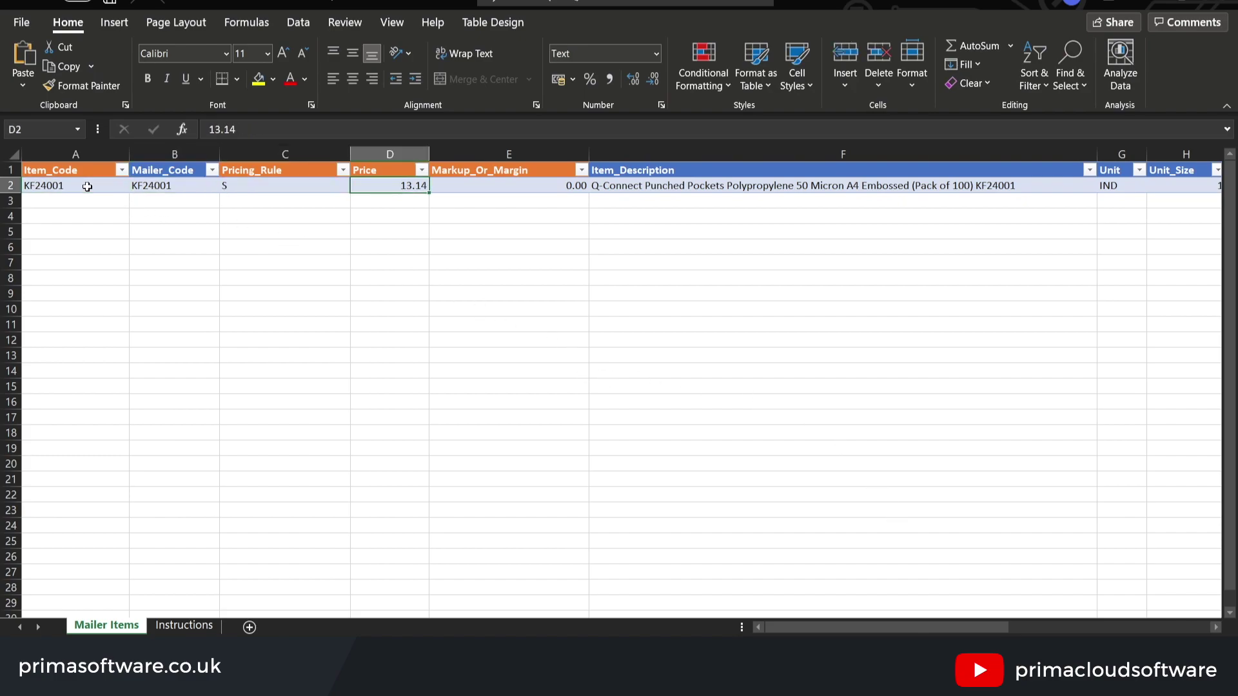
pyautogui.press('Right')
pyautogui.press('Right')
pyautogui.press('Right')
pyautogui.press('Right')
pyautogui.press('Right')
pyautogui.press('Right')
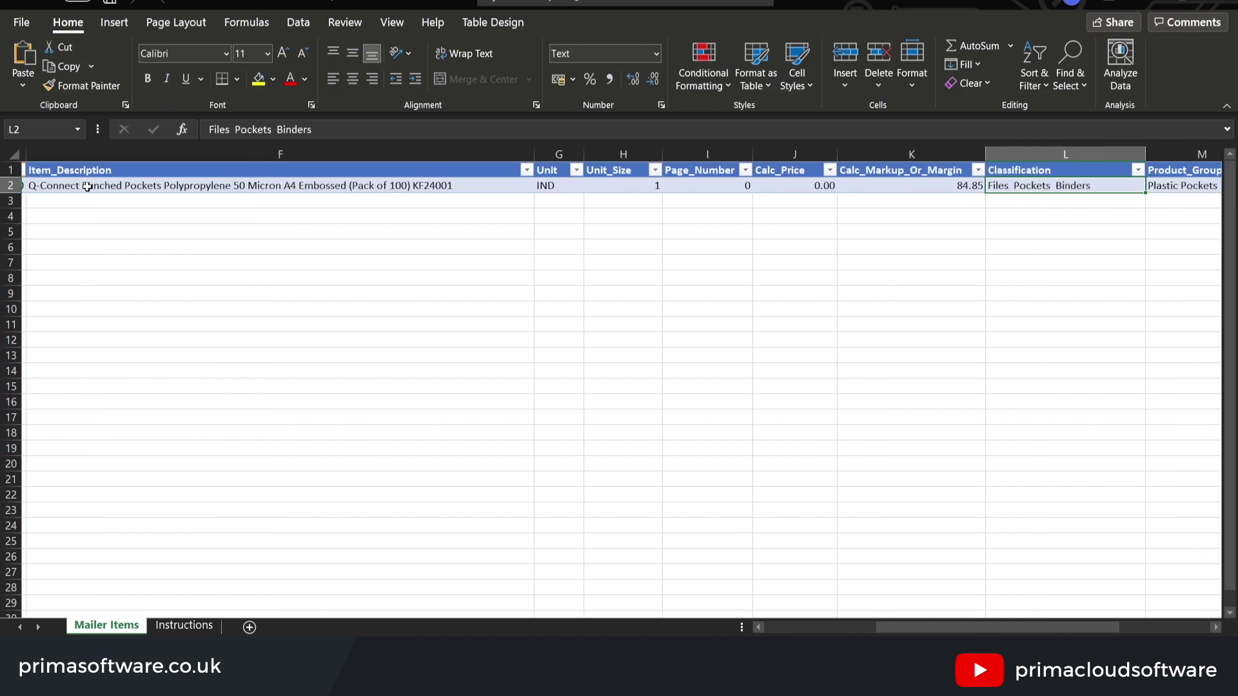
pyautogui.press('Right')
pyautogui.press('Right')
pyautogui.press('Right')
pyautogui.press('Right')
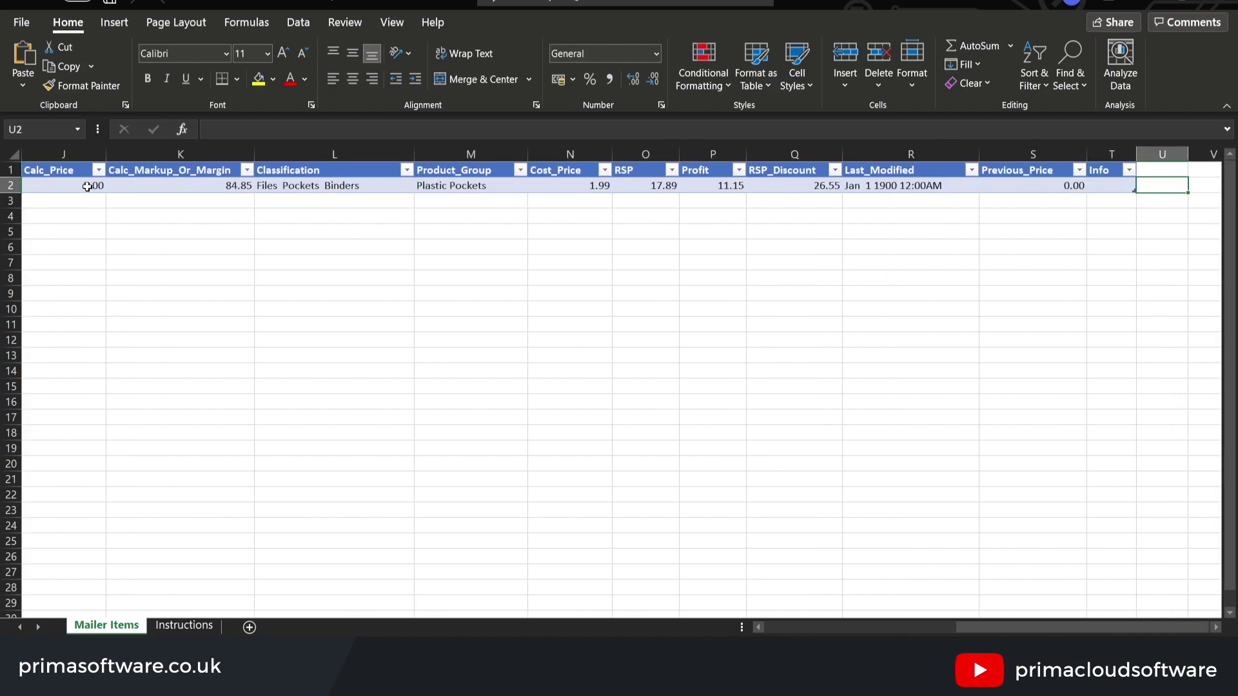
pyautogui.press('Left')
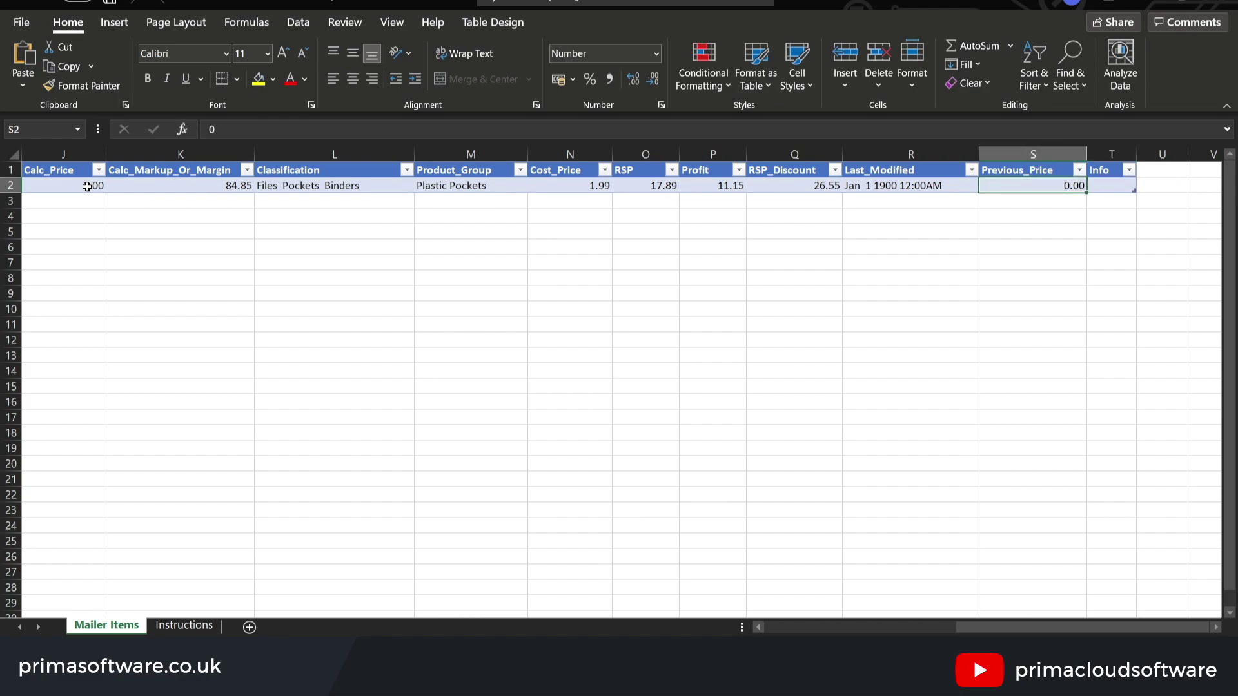
pyautogui.press('Left')
pyautogui.press('Left')
pyautogui.press('Left')
pyautogui.press('Left')
pyautogui.press('Left')
pyautogui.press('Left')
pyautogui.press('Left')
pyautogui.press('Left')
pyautogui.press('Left')
pyautogui.press('Left')
pyautogui.press('Left')
pyautogui.press('Left')
pyautogui.press('Left')
pyautogui.press('Left')
pyautogui.press('Left')
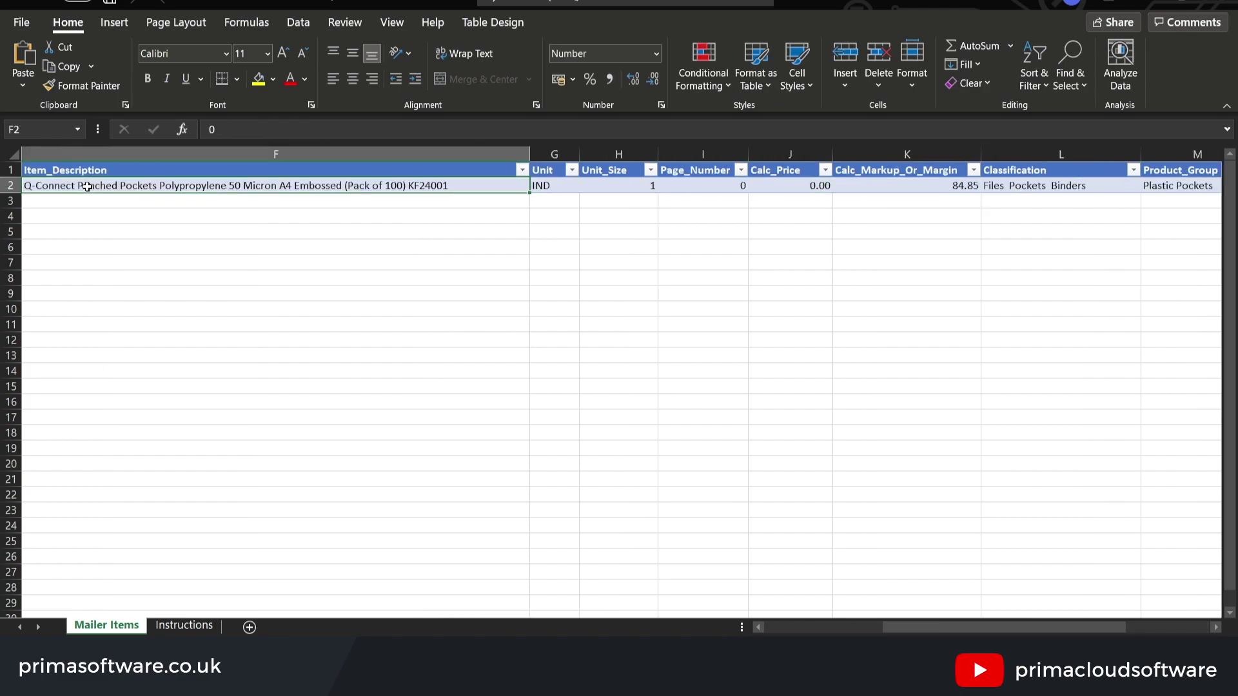
pyautogui.press('Left')
pyautogui.press('Left')
pyautogui.press('Left')
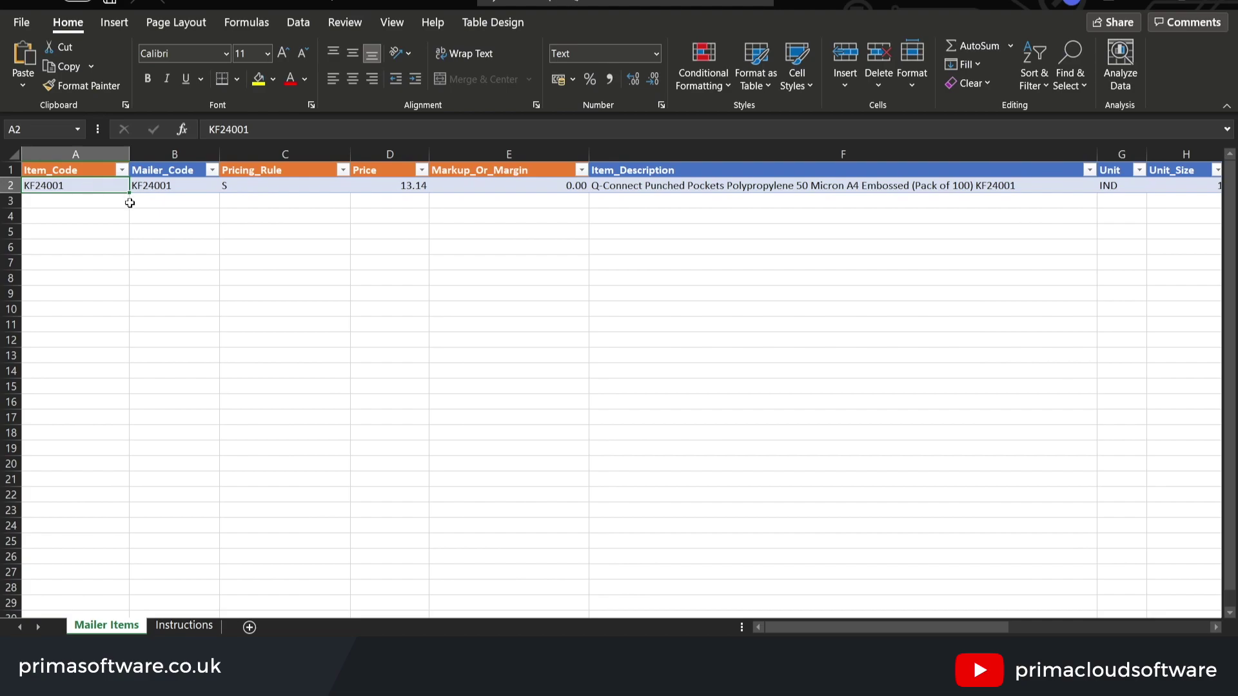
# Read the column descriptions on the Instructions sheet and point out the mandatory columns Item_Code, Pricing_Rule, Price and Markup_Or_Margin on Mailer Items
pyautogui.click(186, 629)
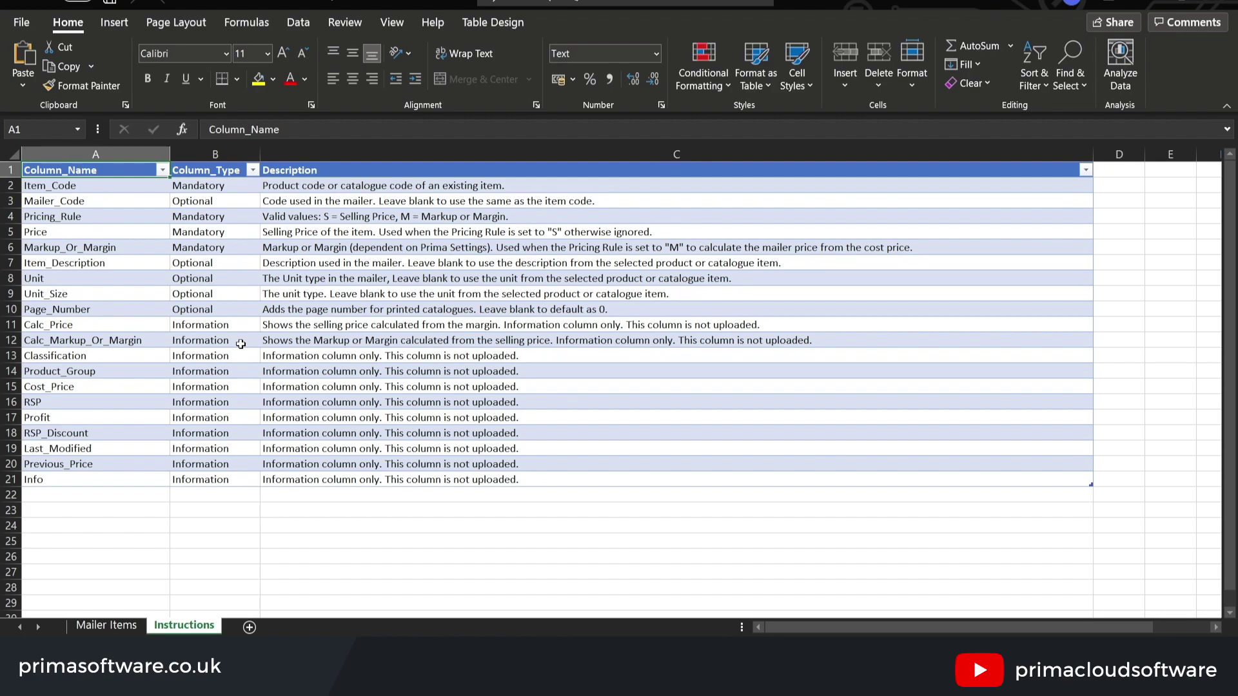
pyautogui.click(110, 627)
pyautogui.click(42, 156)
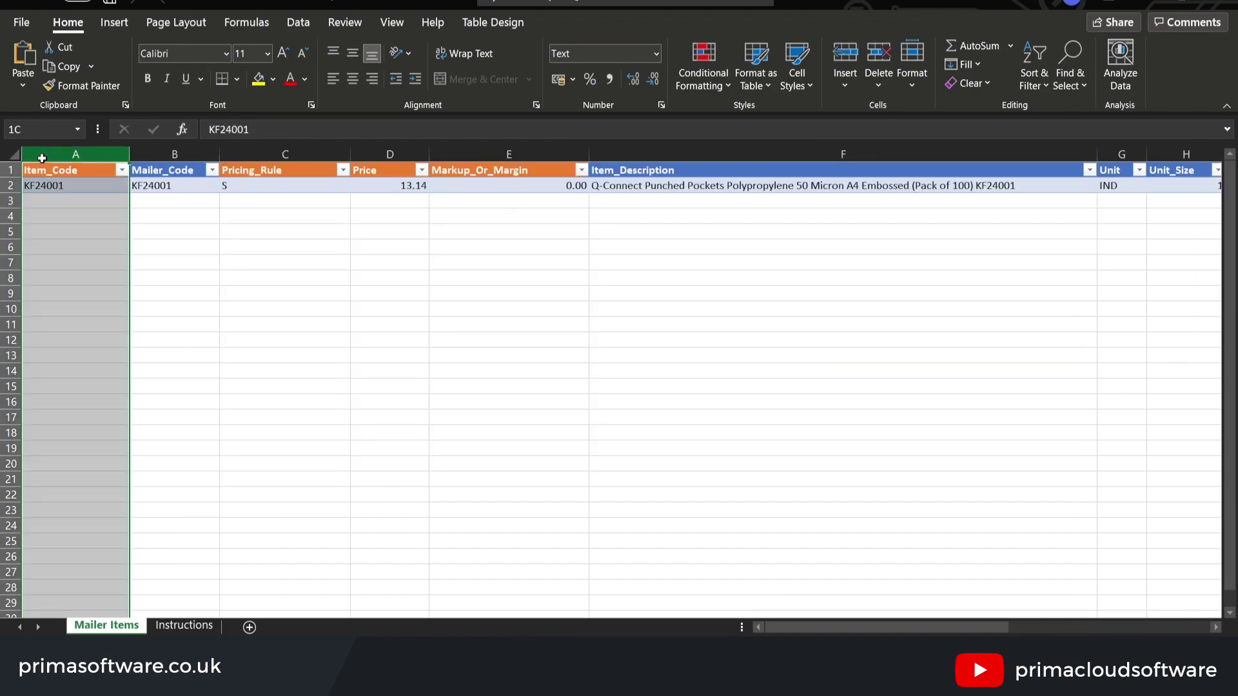
pyautogui.click(285, 154)
pyautogui.click(390, 154)
pyautogui.click(487, 153)
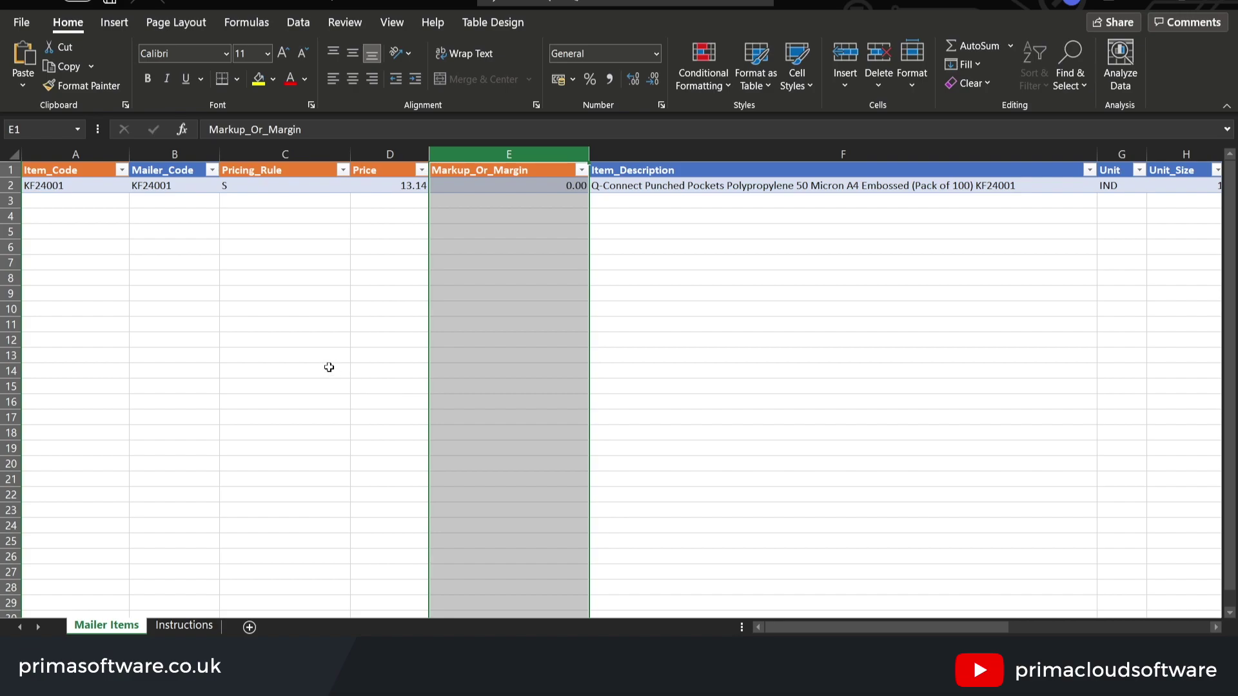
# Set the Pricing_Rule of item KF24001 to M
pyautogui.click(293, 187)
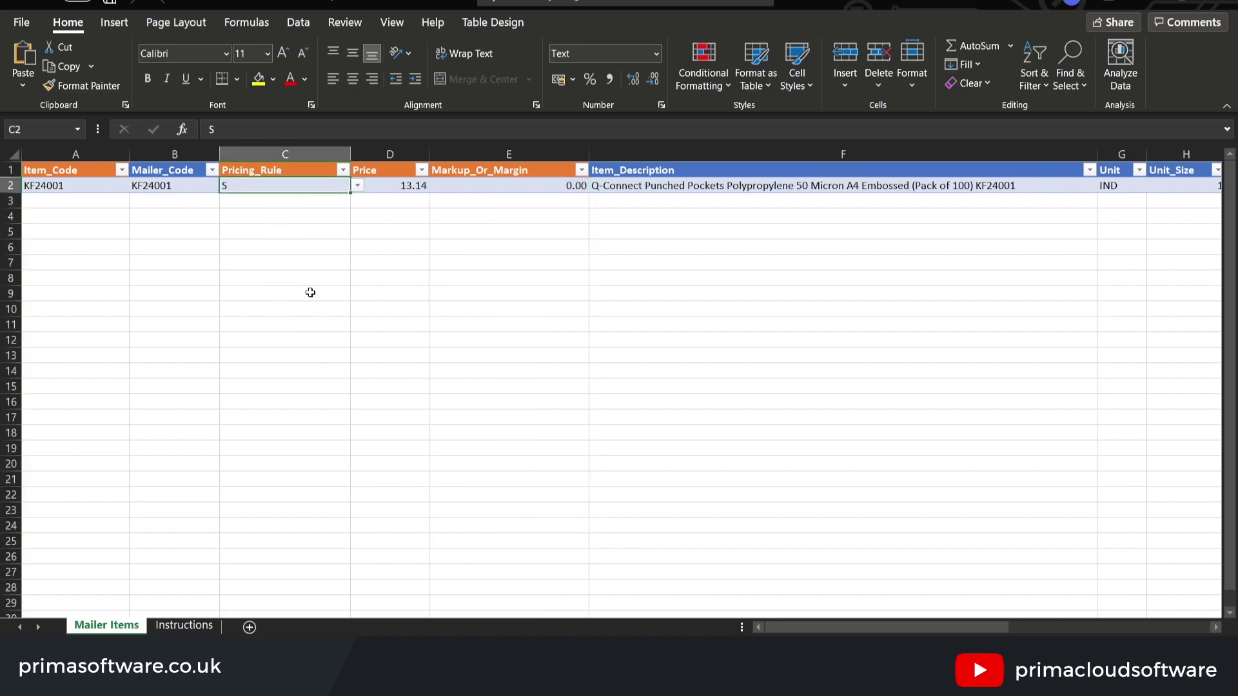
pyautogui.click(357, 186)
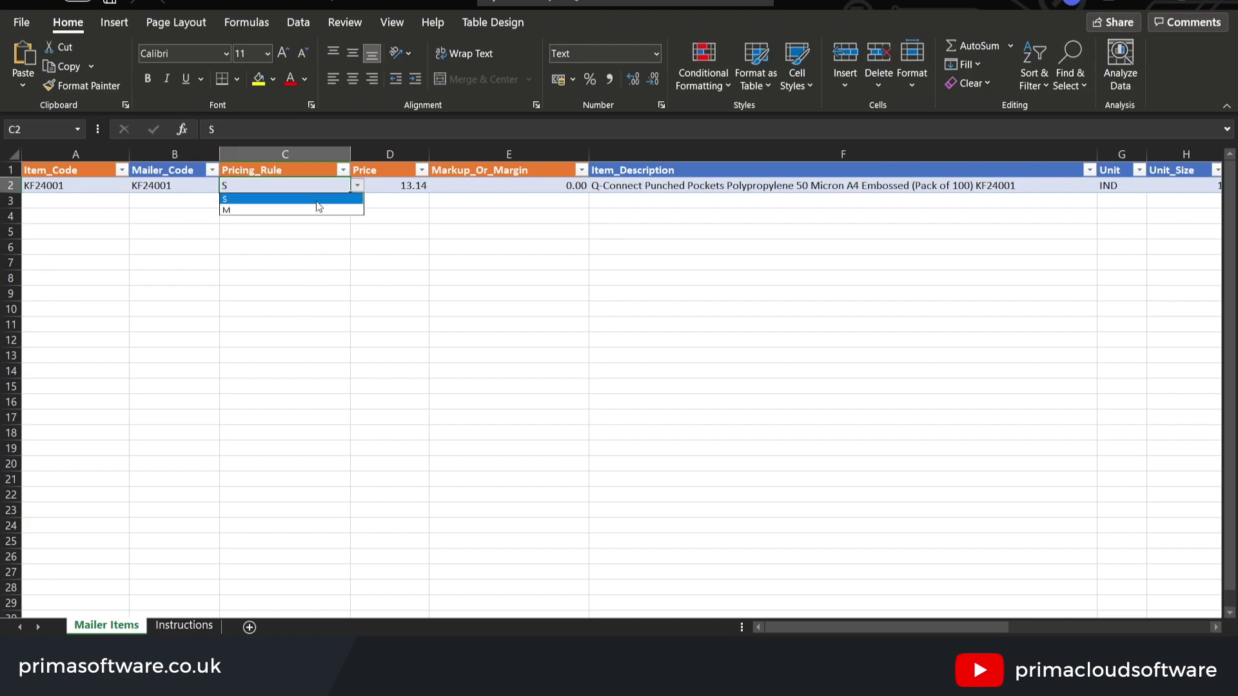
pyautogui.click(244, 210)
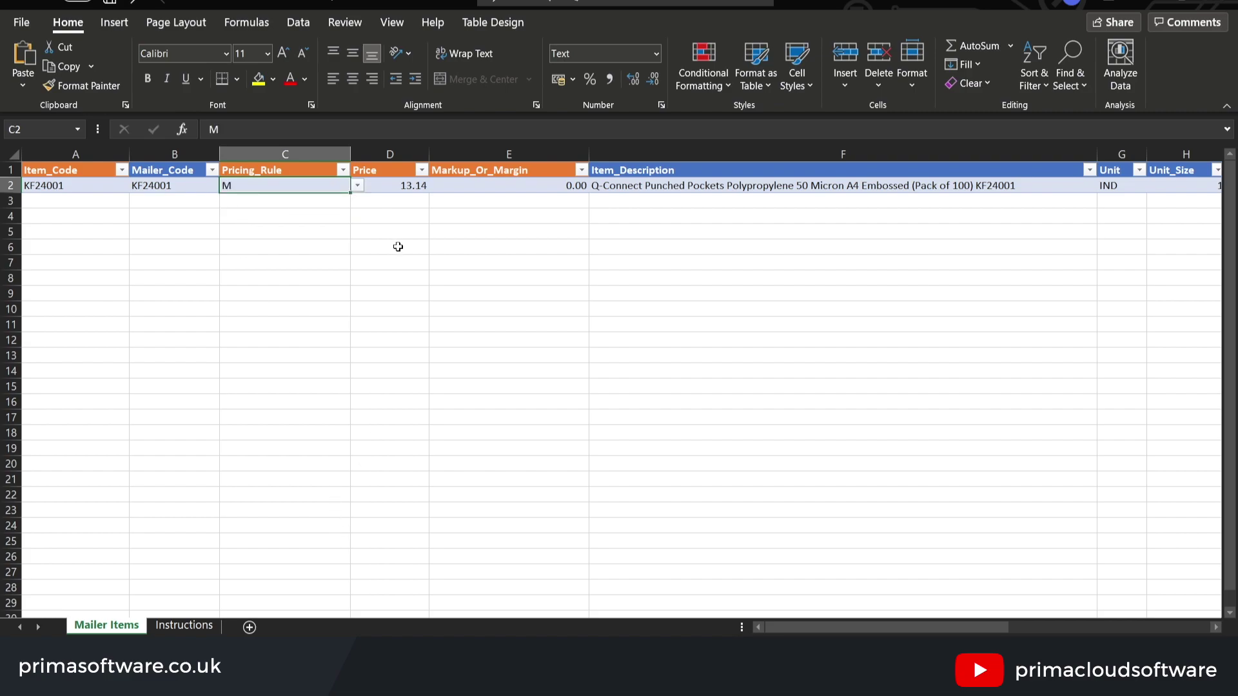
# Set item KF24001's Price to 0.00 and Markup_Or_Margin to 60, and close the workbook
pyautogui.click(406, 185)
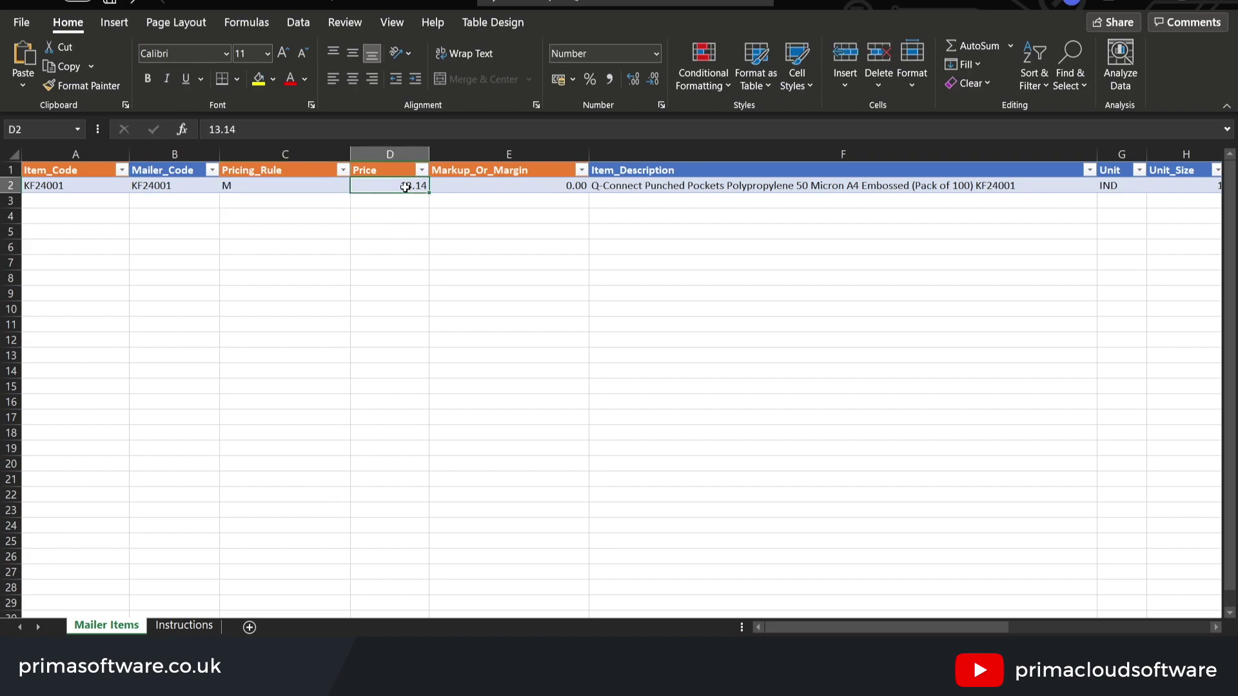
pyautogui.write('0.00')
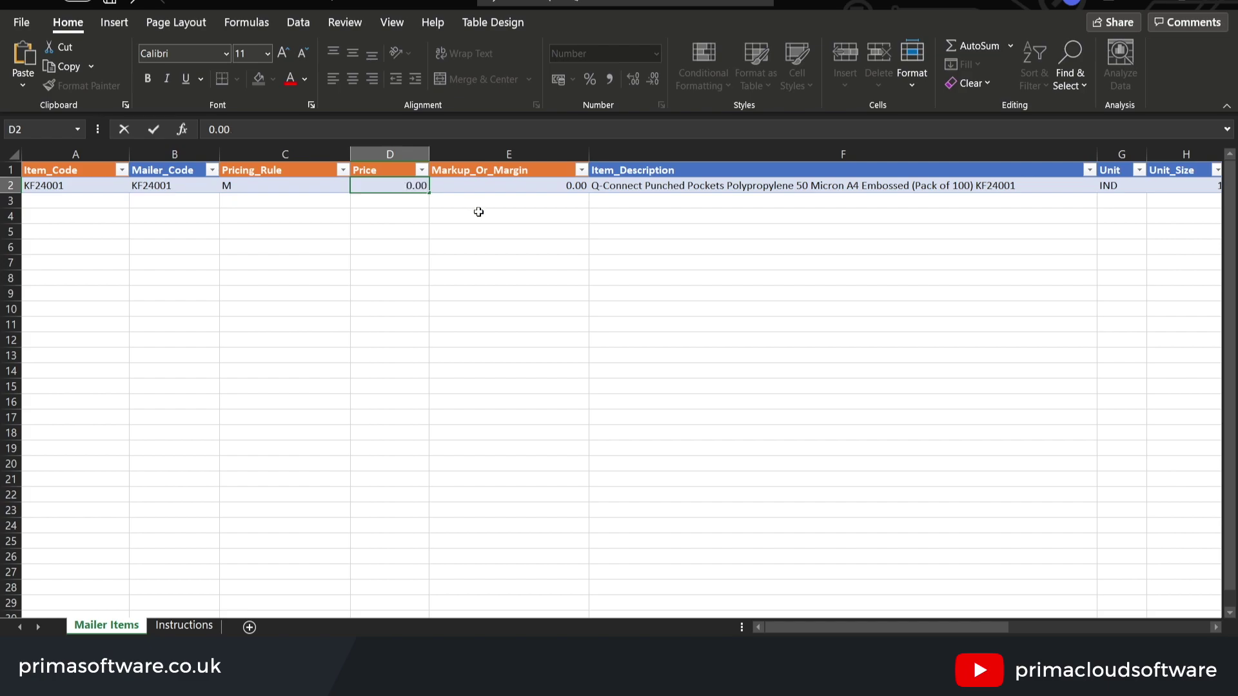
pyautogui.click(532, 186)
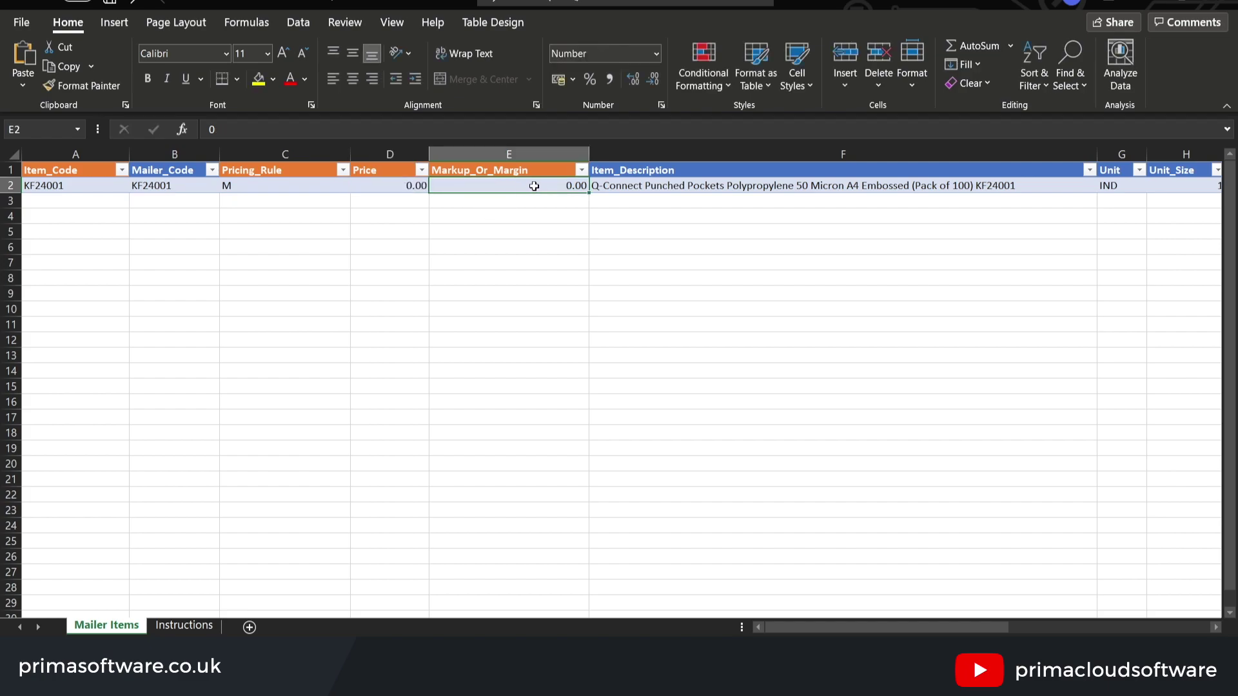
pyautogui.write('60')
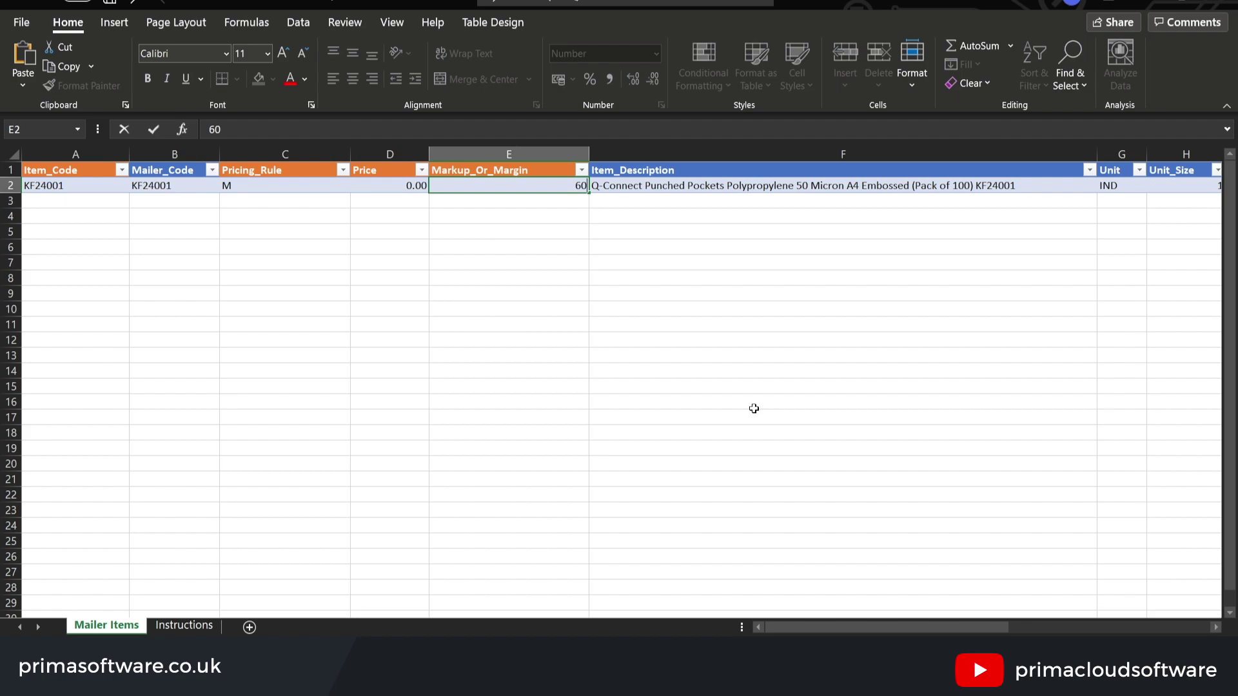
pyautogui.click(700, 406)
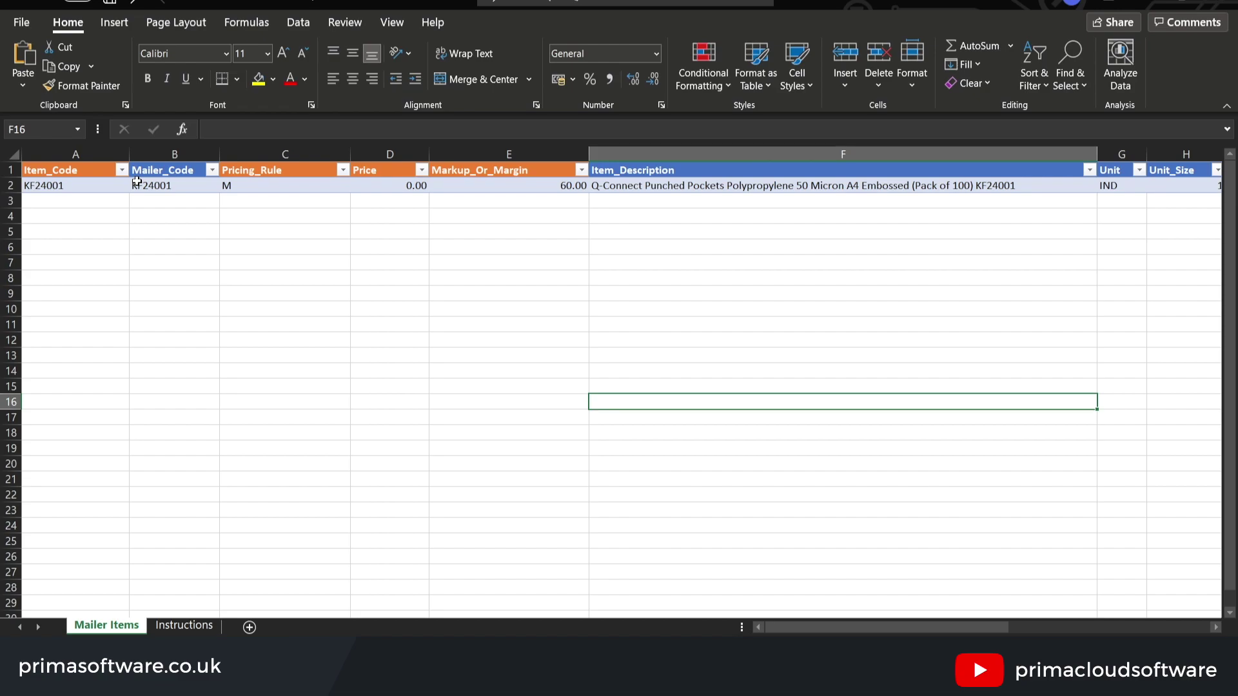
pyautogui.click(1220, 4)
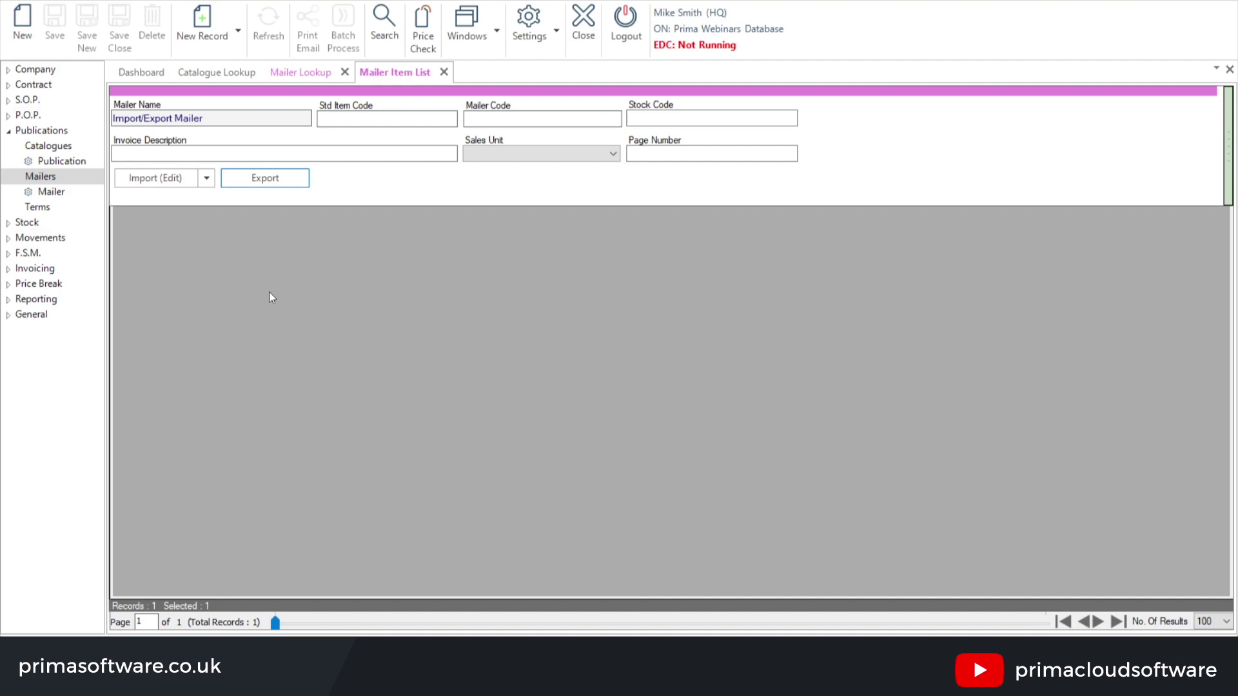
# Import the edited Export file from the Desktop into the Import/Export Mailer using the Import (Edit) mode
pyautogui.click(205, 181)
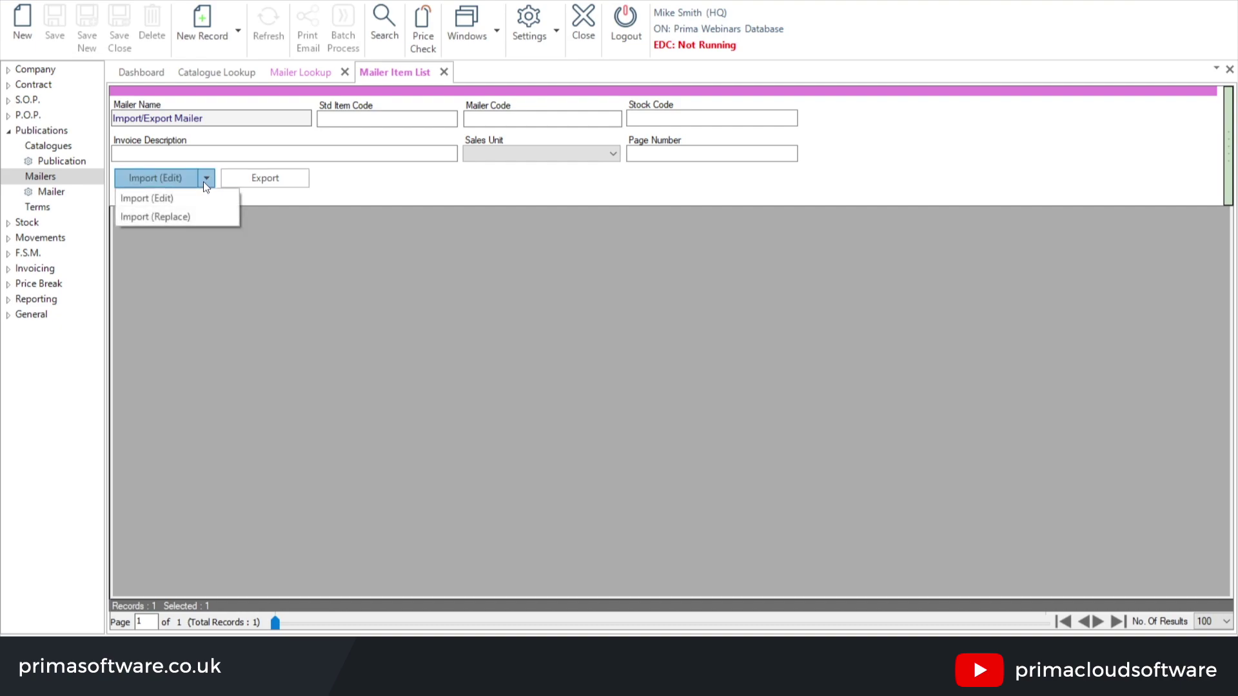
pyautogui.click(172, 198)
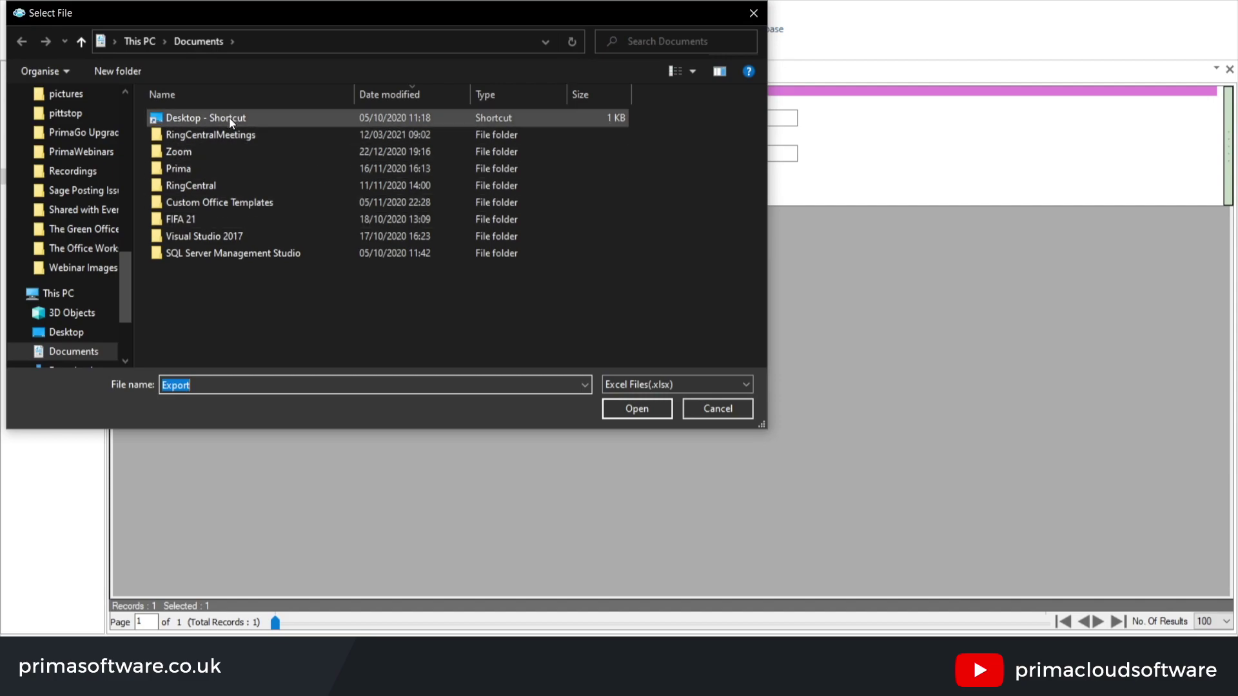
pyautogui.doubleClick(230, 117)
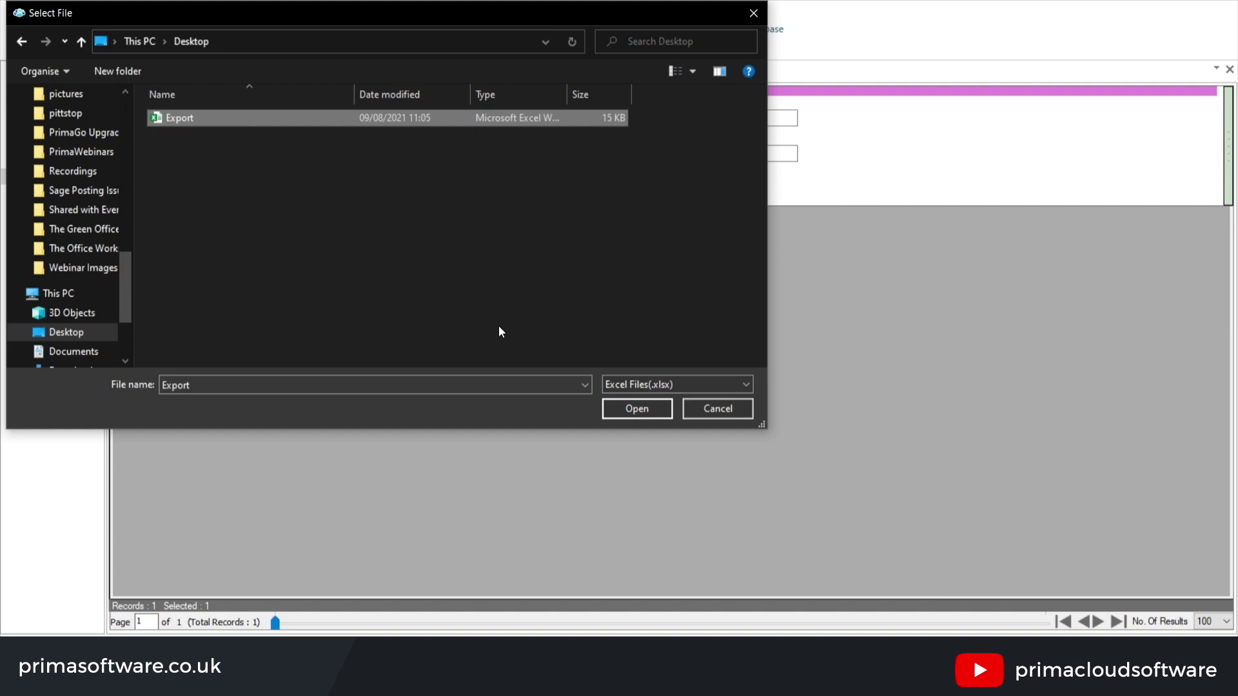
pyautogui.click(619, 412)
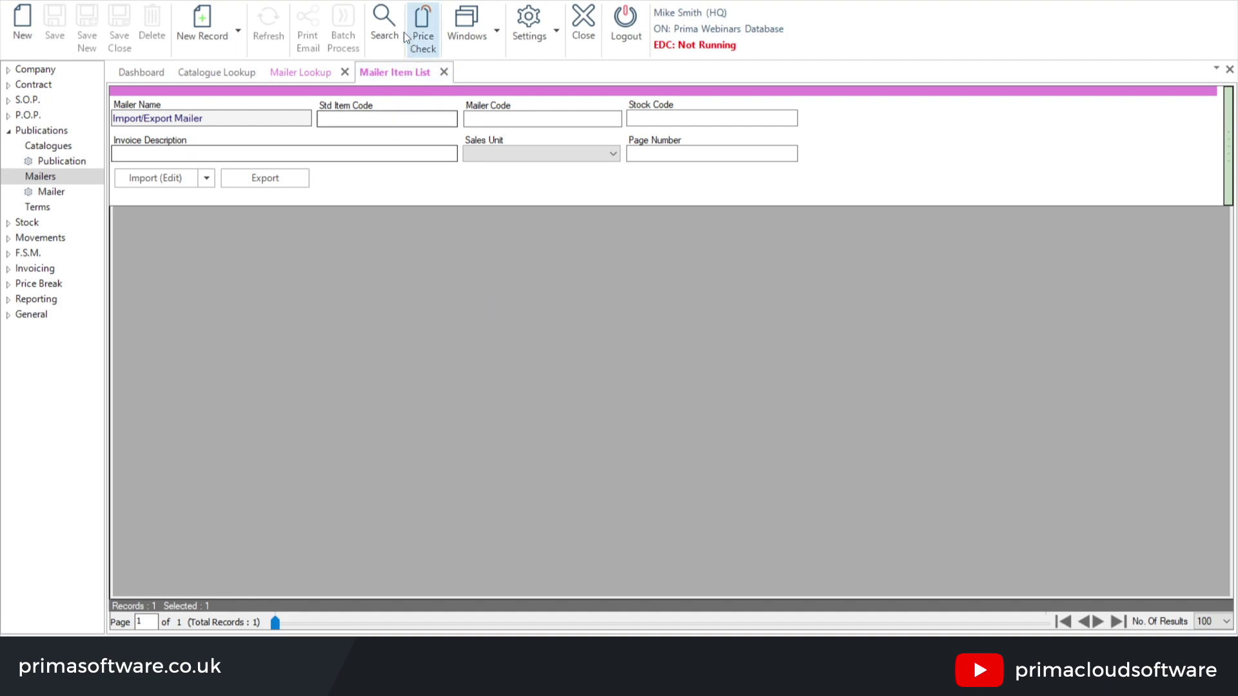
# List the mailer's items again and delete item KF24001 from its Mailer Item record, closing the record window
pyautogui.click(385, 25)
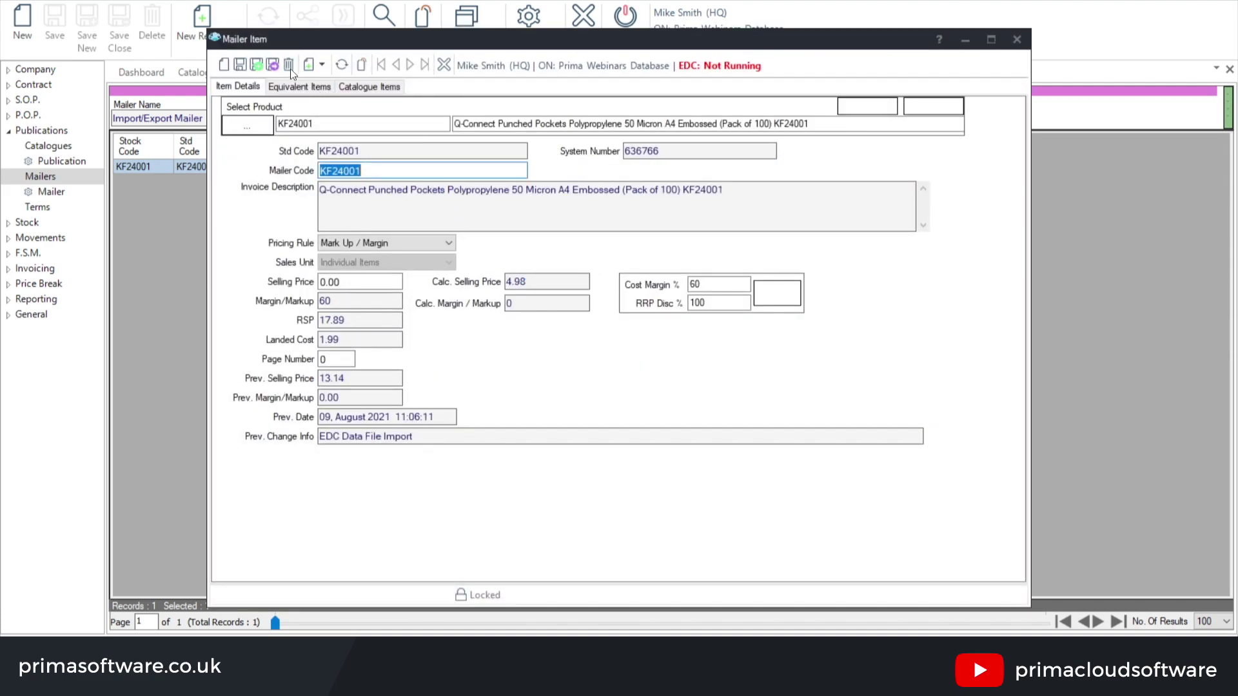
pyautogui.press('Delete')
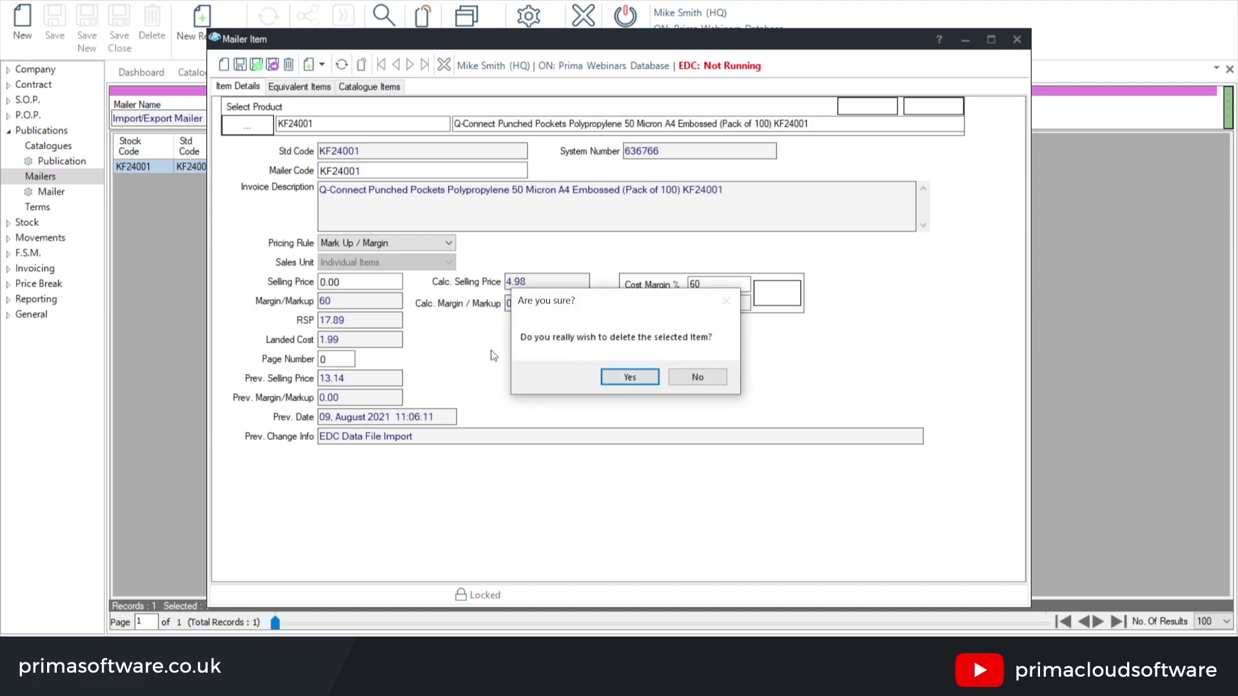
pyautogui.click(622, 377)
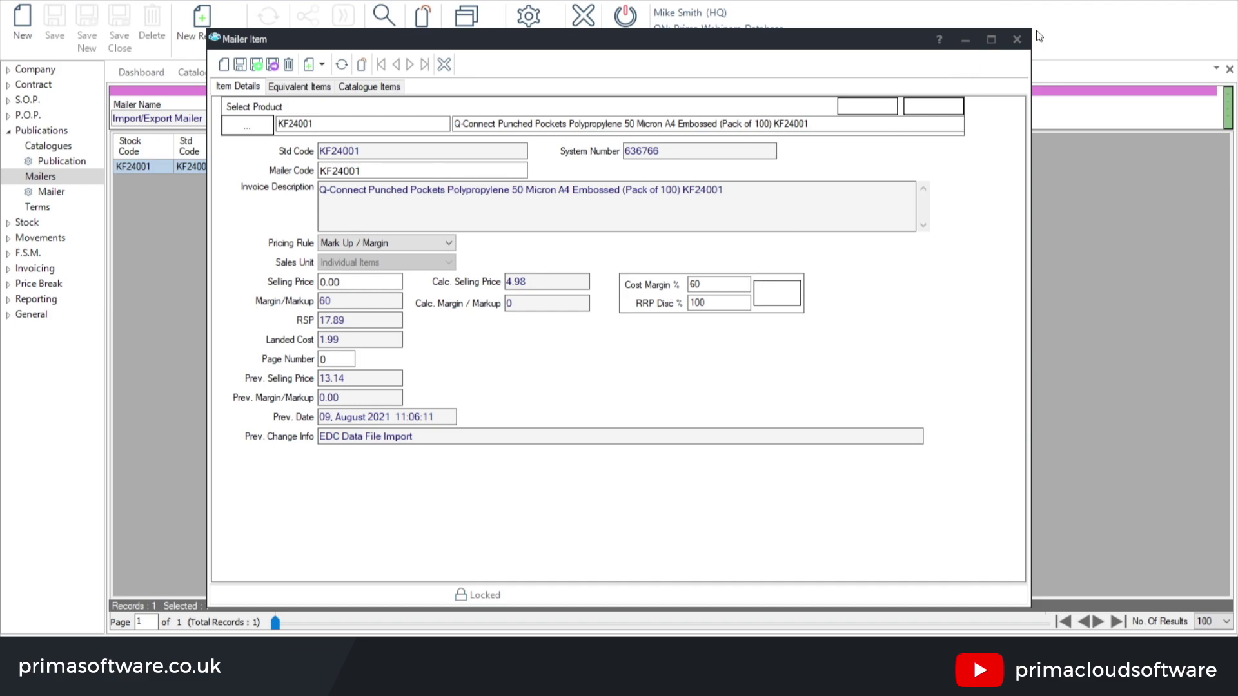
pyautogui.click(1018, 40)
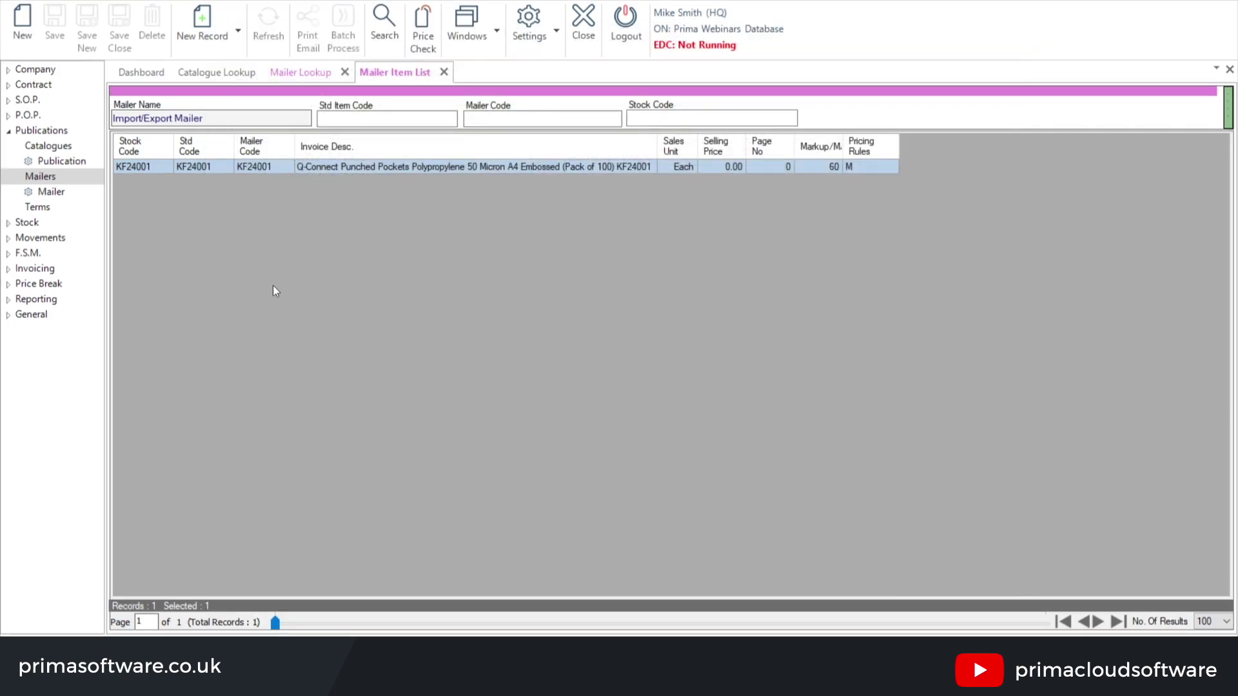
# Refresh the item list of the Import/Export Mailer
pyautogui.click(387, 22)
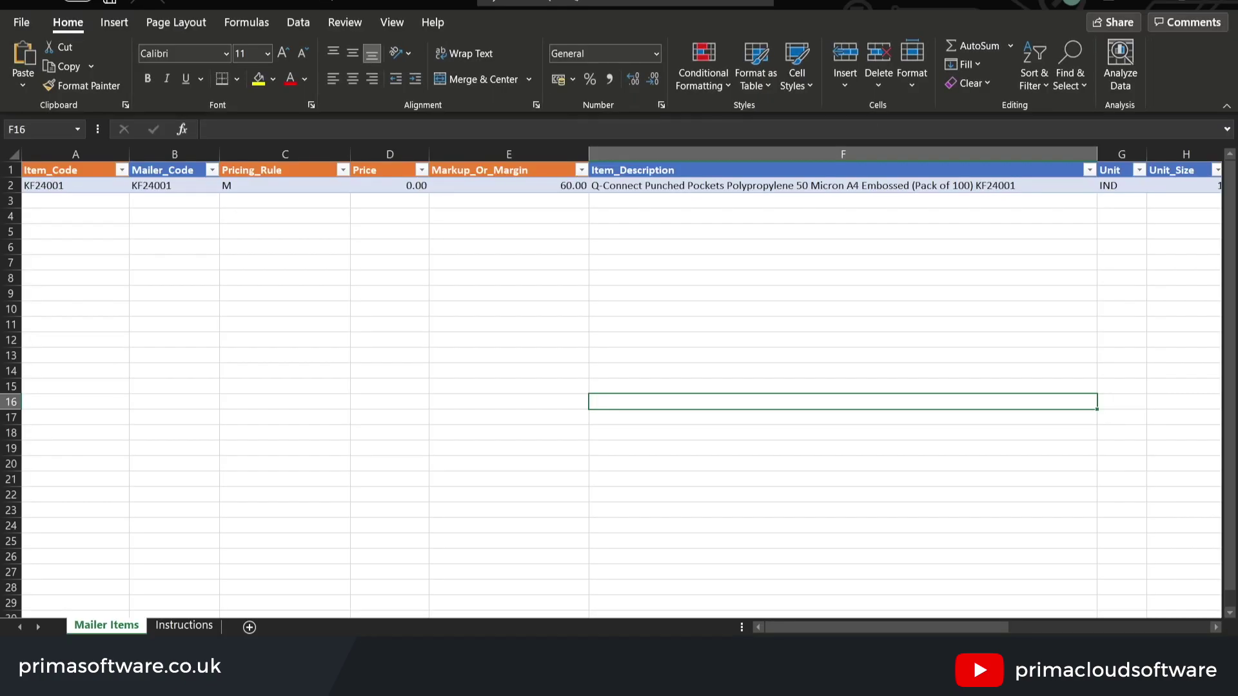
# In the exported Excel workbook, start a new row below KF24001 with the Item_Code WX24001
pyautogui.click(33, 202)
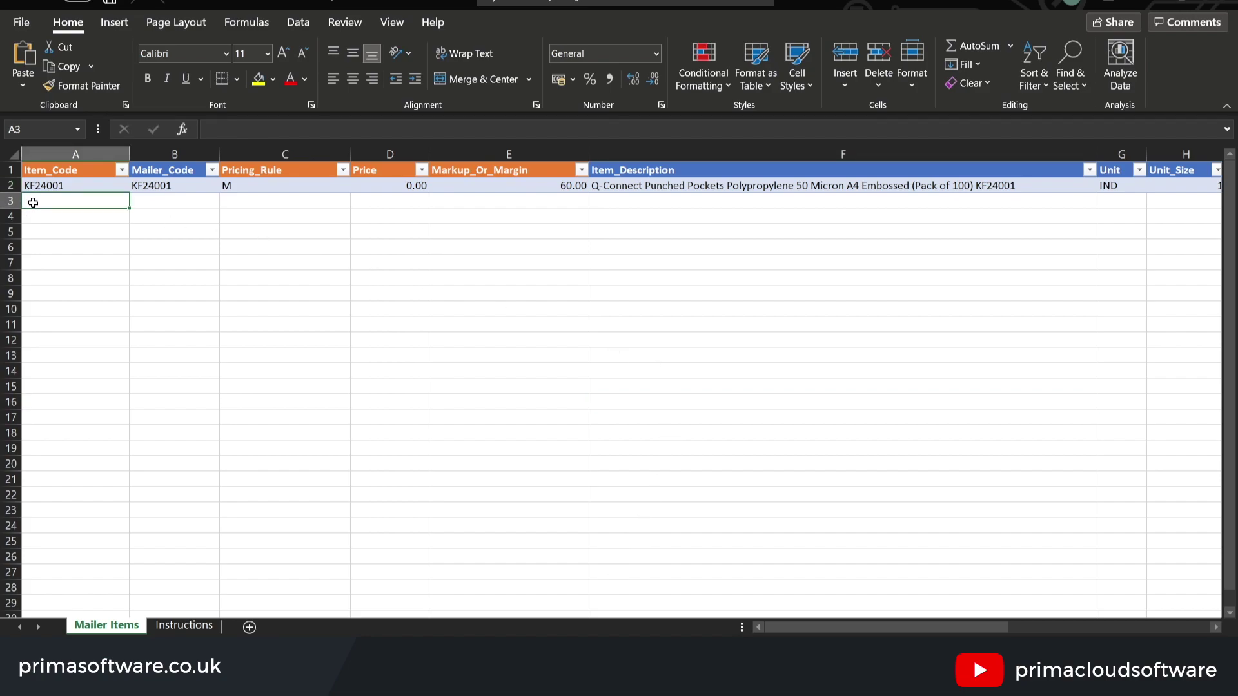
pyautogui.write('wx')
pyautogui.press('BackSpace')
pyautogui.press('BackSpace')
pyautogui.write('w')
pyautogui.press('BackSpace')
pyautogui.write('WX')
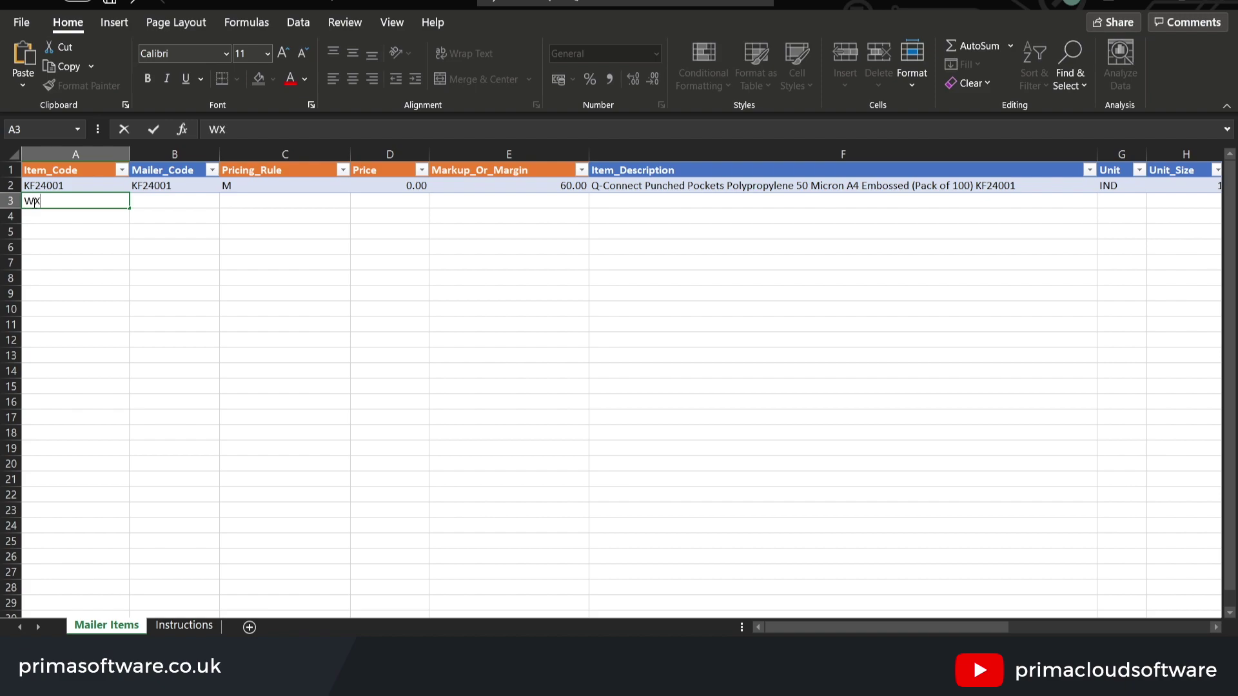
pyautogui.write('24001')
# Enter WX24001 as the Mailer_Code of the new row
pyautogui.click(185, 203)
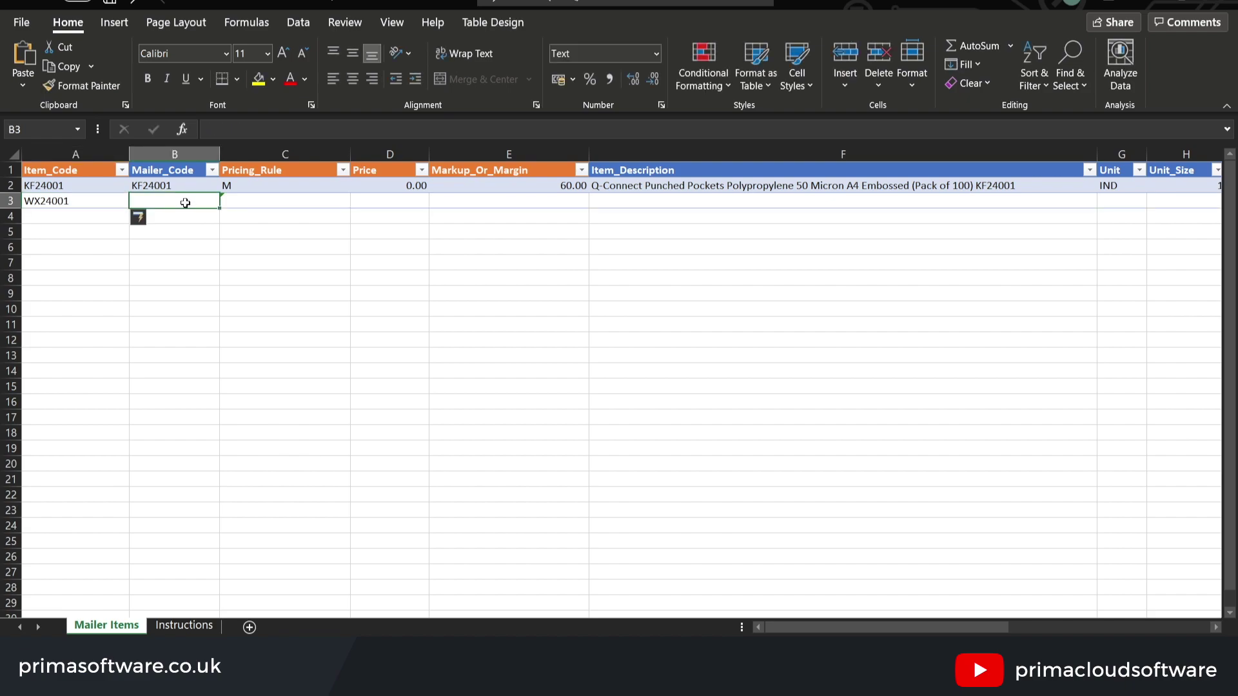
pyautogui.write('wx2')
pyautogui.press('BackSpace')
pyautogui.press('BackSpace')
pyautogui.press('BackSpace')
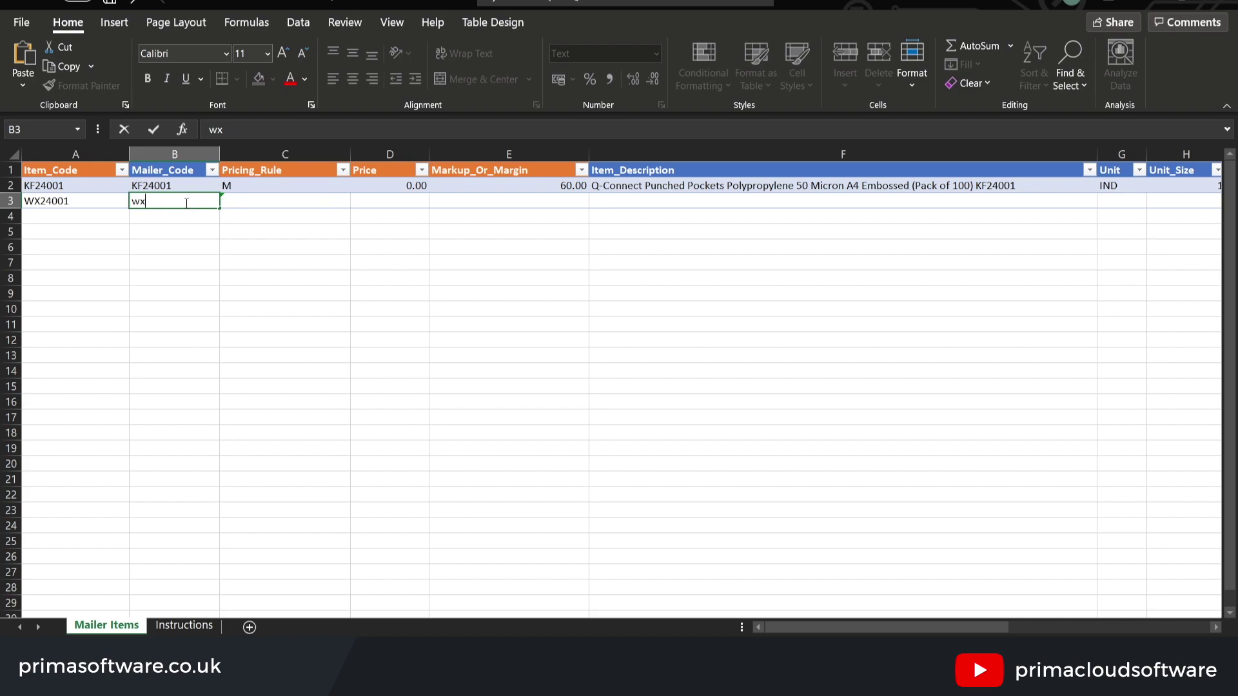
pyautogui.write('WX24001')
pyautogui.press('Tab')
# Set the Pricing_Rule of item WX24001 to S
pyautogui.write('s')
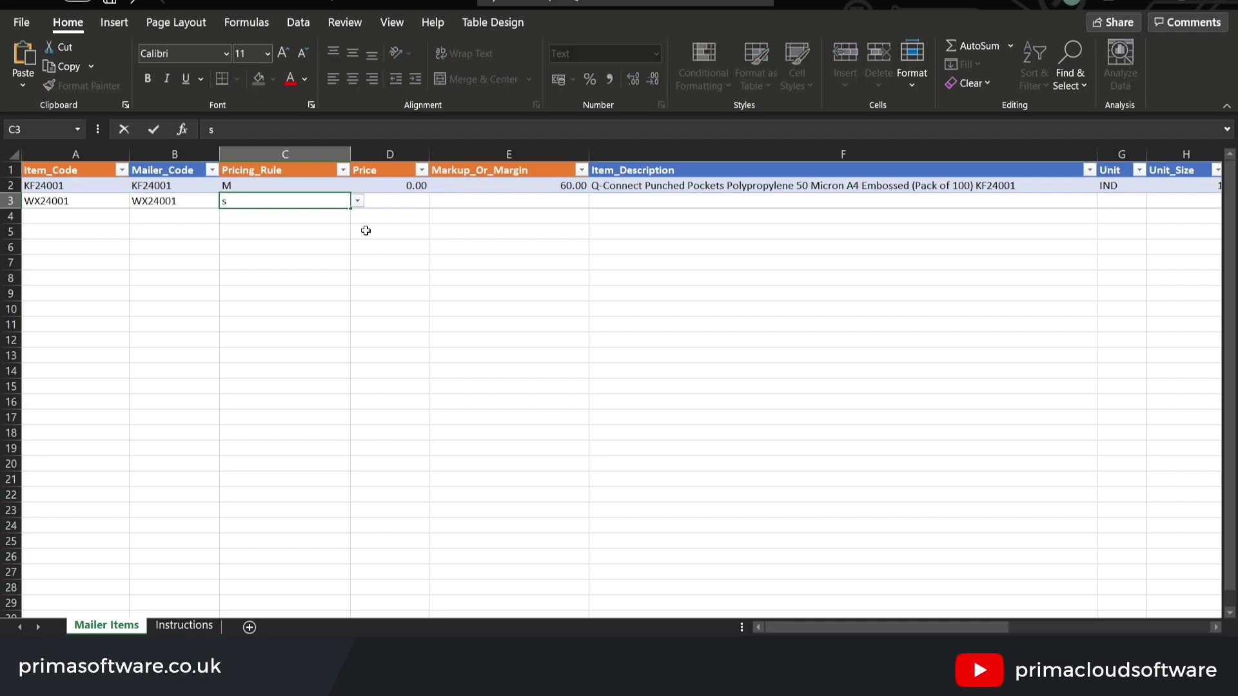
pyautogui.click(357, 201)
pyautogui.click(321, 213)
# Set item WX24001's Price to 5.99 and its Markup_Or_Margin to 0.00
pyautogui.click(396, 197)
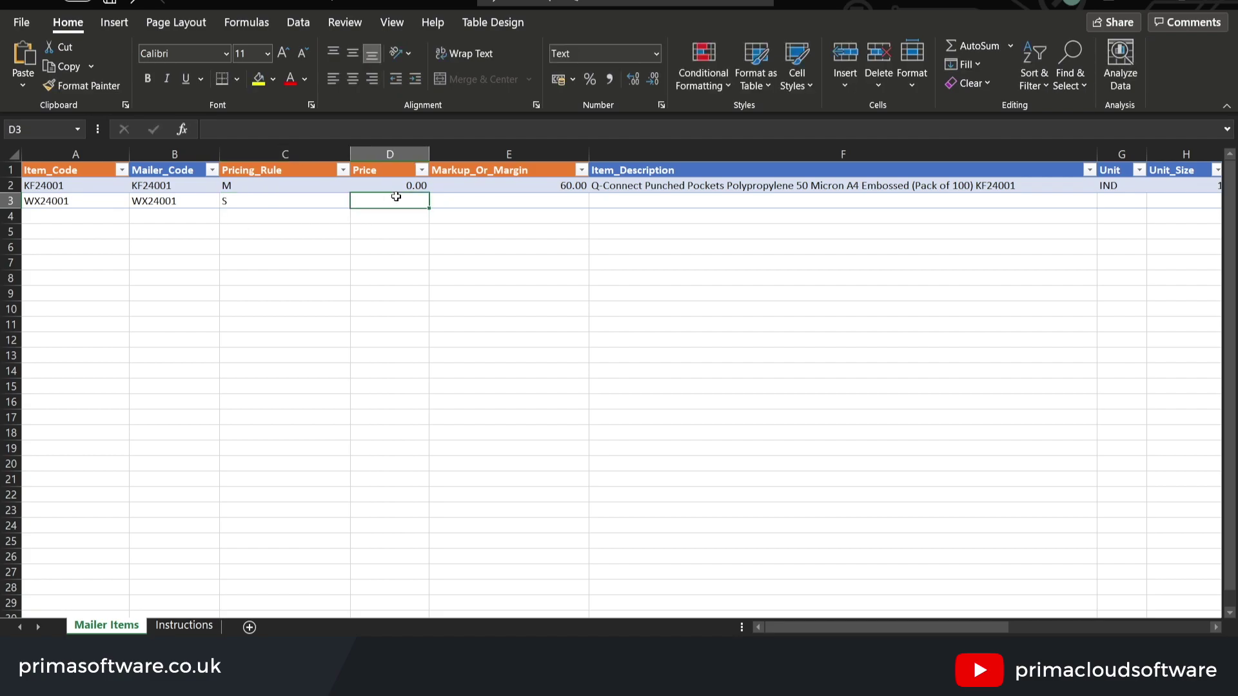
pyautogui.write('5.99')
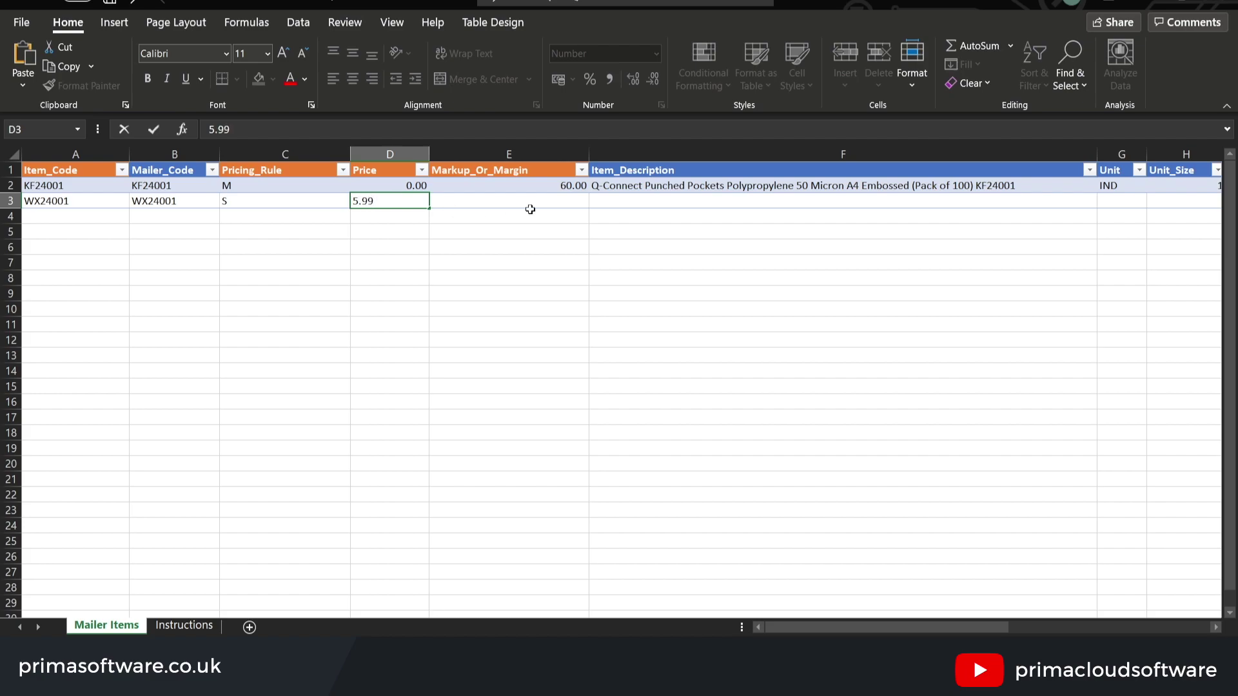
pyautogui.press('Tab')
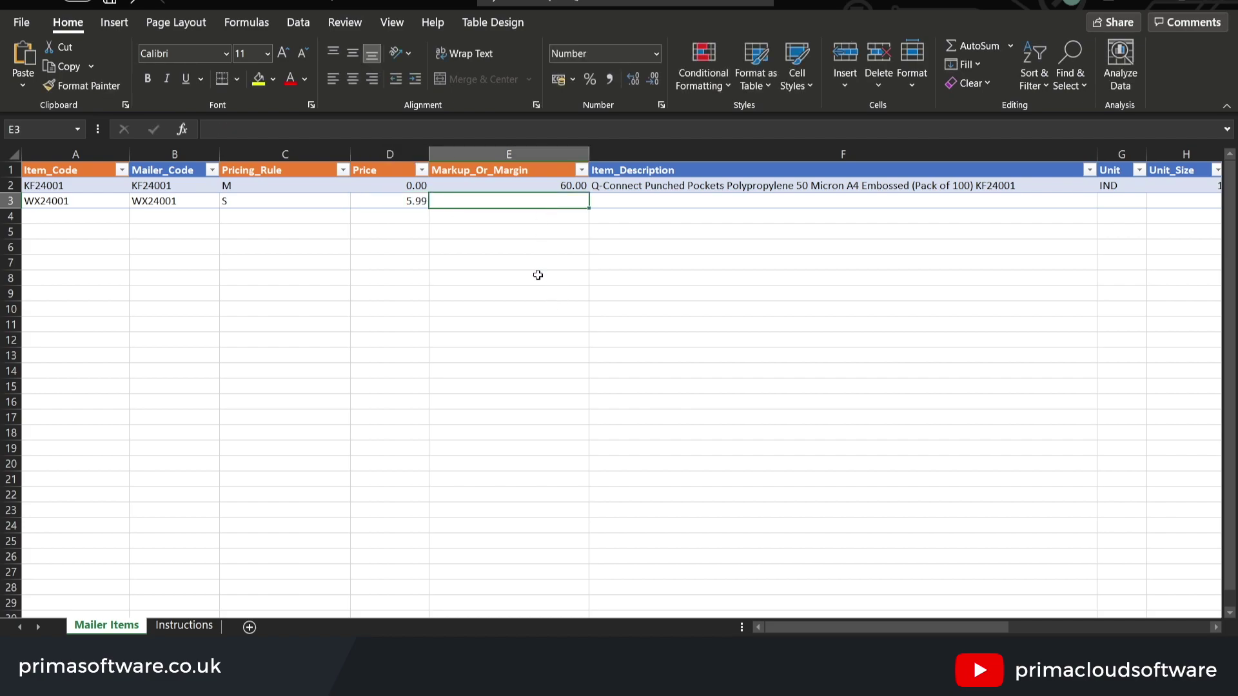
pyautogui.write('0.00')
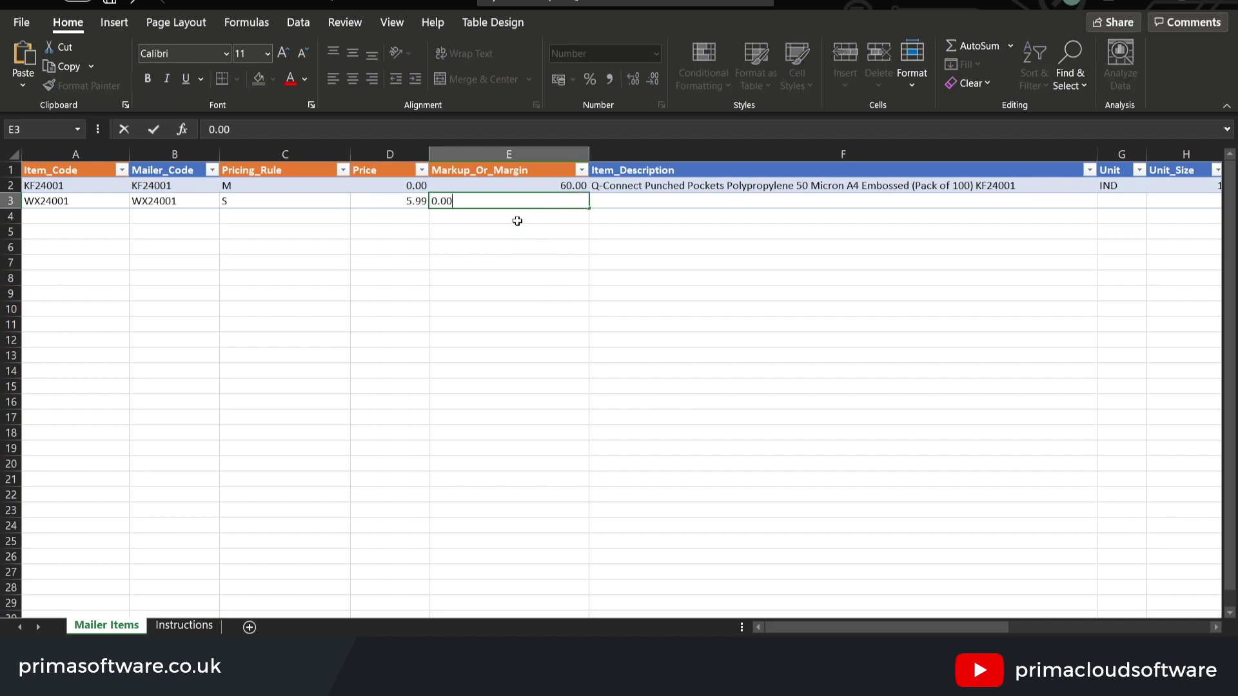
pyautogui.click(701, 291)
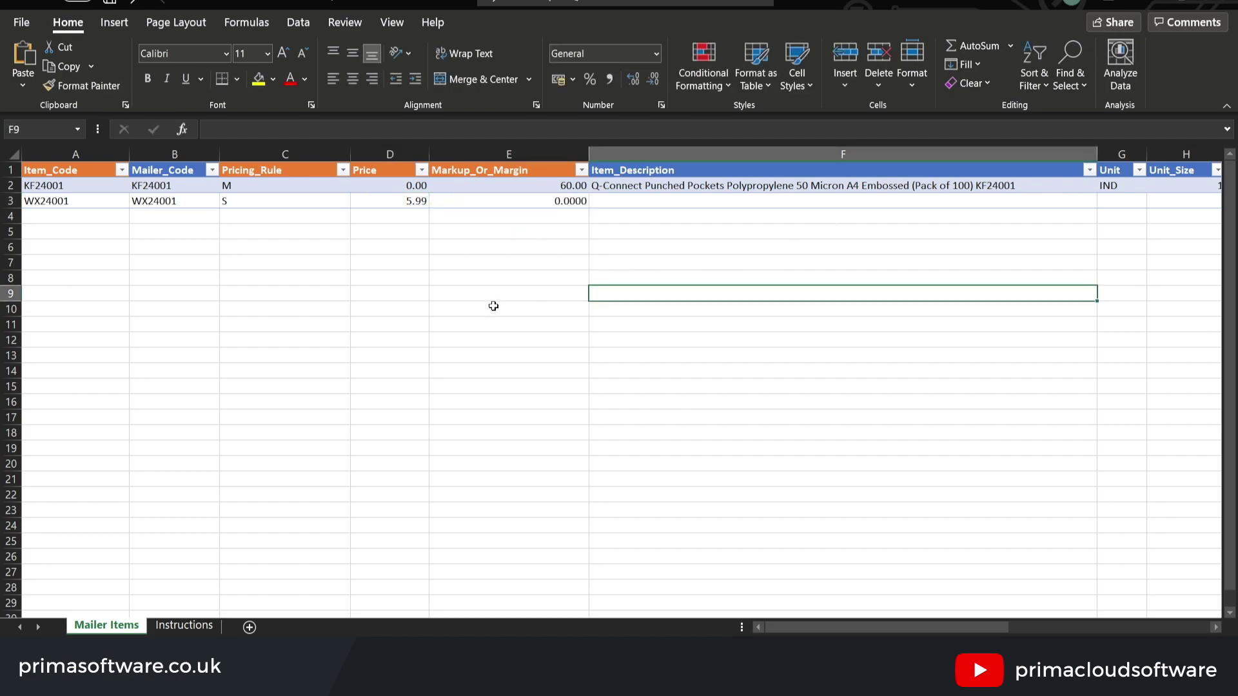
# Review the Item_Description and Unit explanations on the Instructions sheet and return to the Mailer Items sheet
pyautogui.click(202, 629)
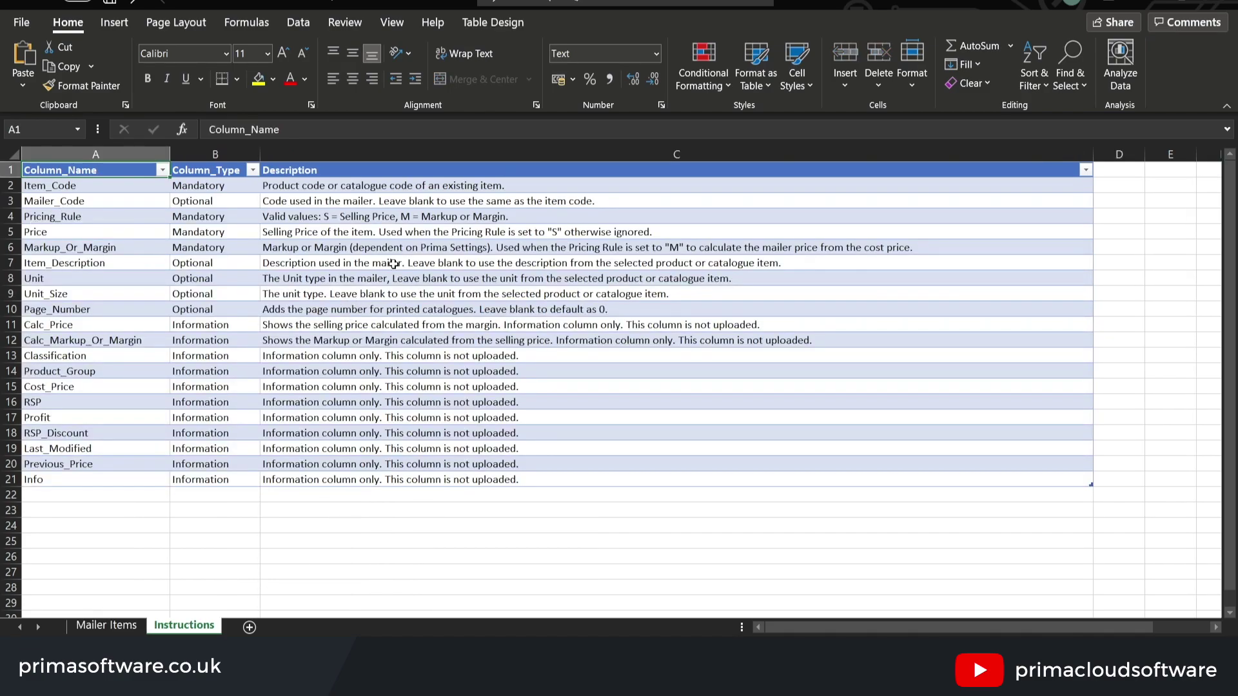
pyautogui.click(452, 265)
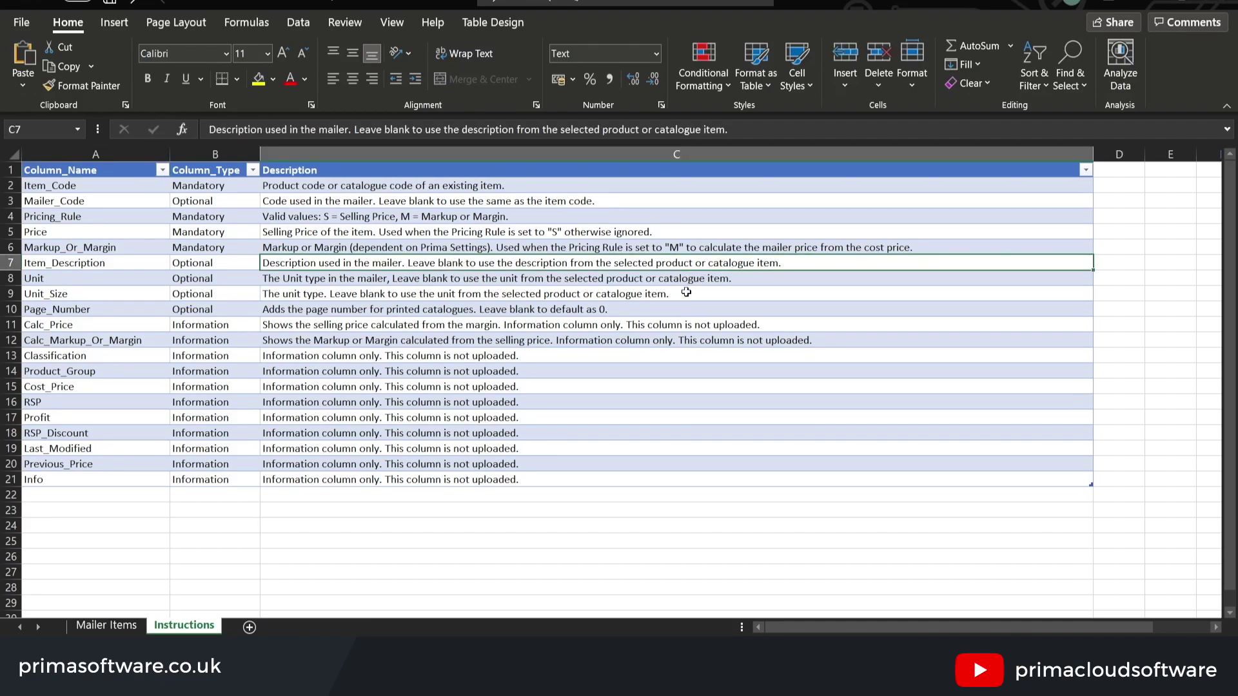
pyautogui.click(358, 282)
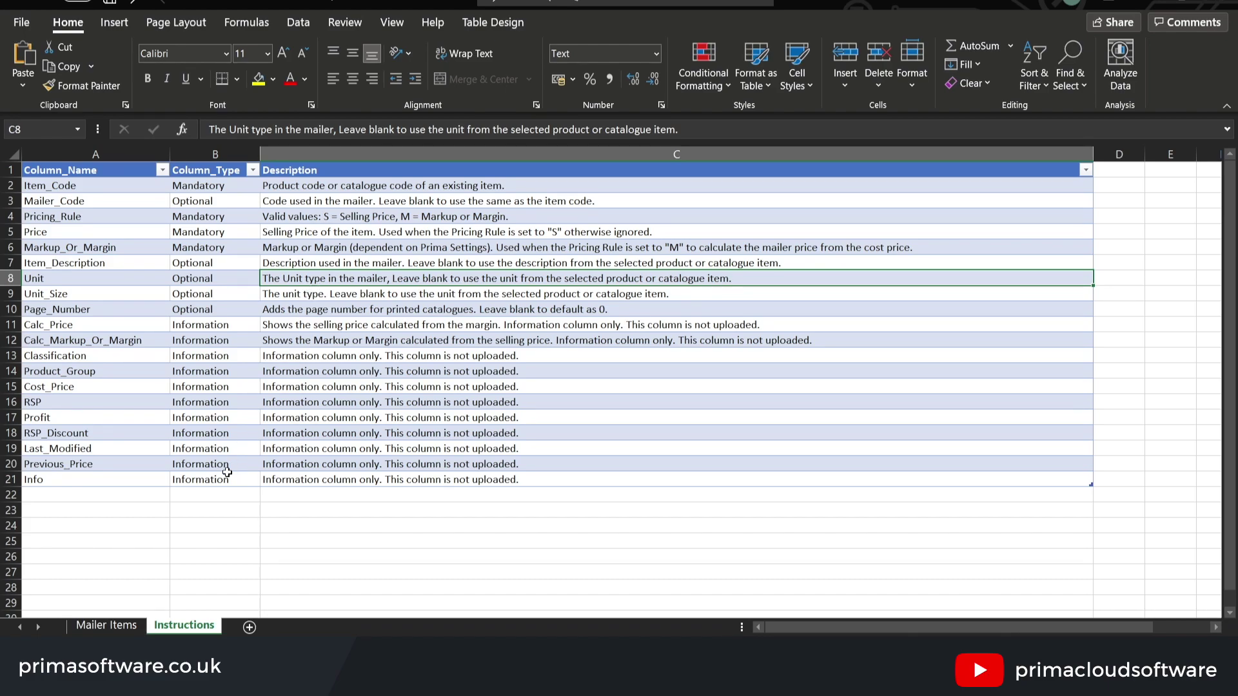
pyautogui.click(106, 626)
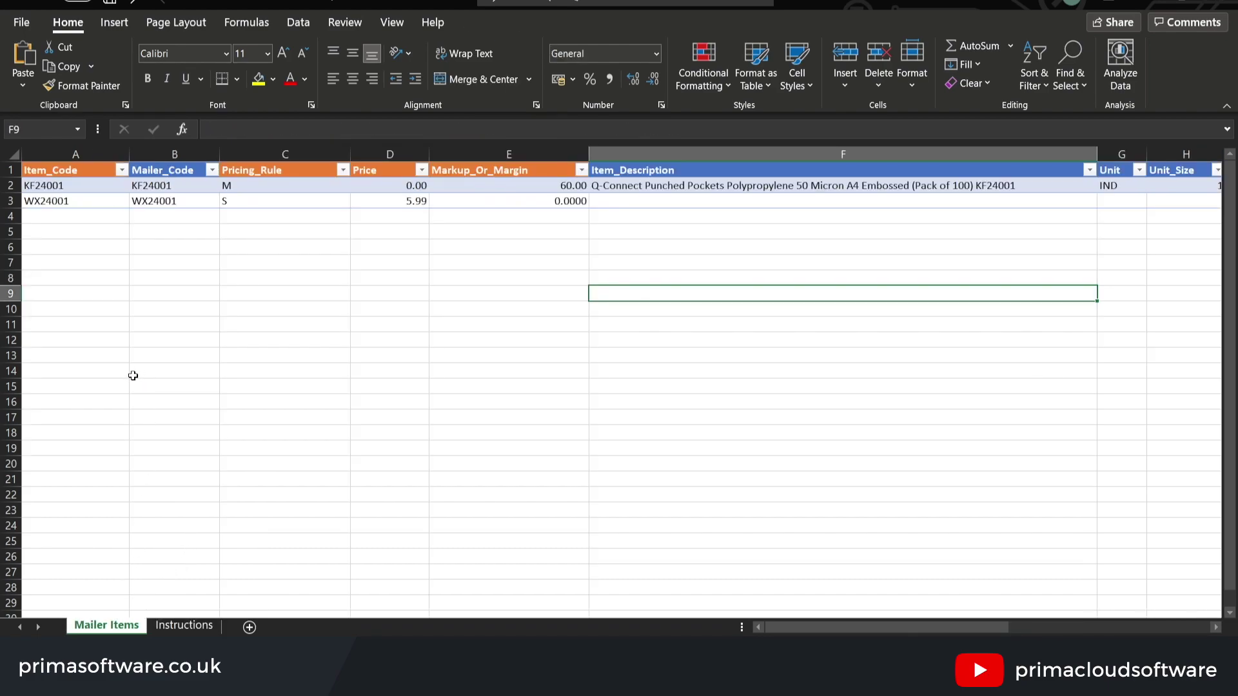
# Check the mandatory Item_Code, Pricing_Rule, Price and Markup_Or_Margin columns, and save and close the workbook
pyautogui.click(75, 154)
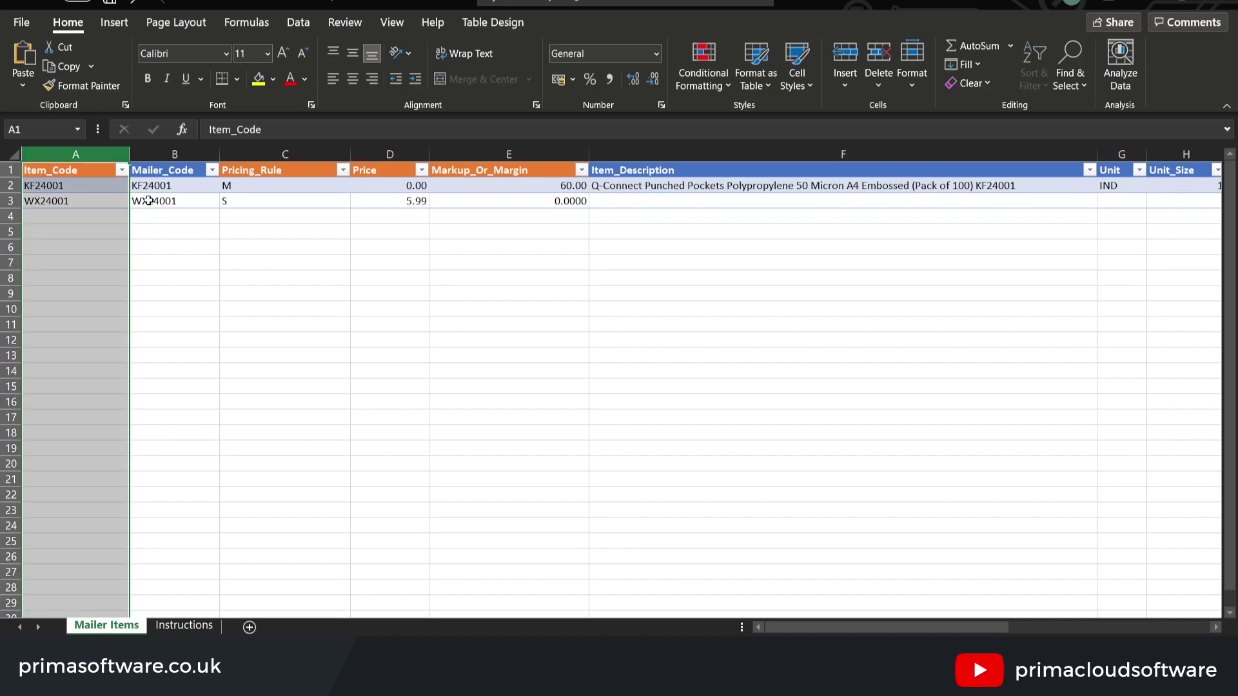
pyautogui.moveTo(267, 153); pyautogui.dragTo(383, 145)
pyautogui.click(387, 153)
pyautogui.click(504, 153)
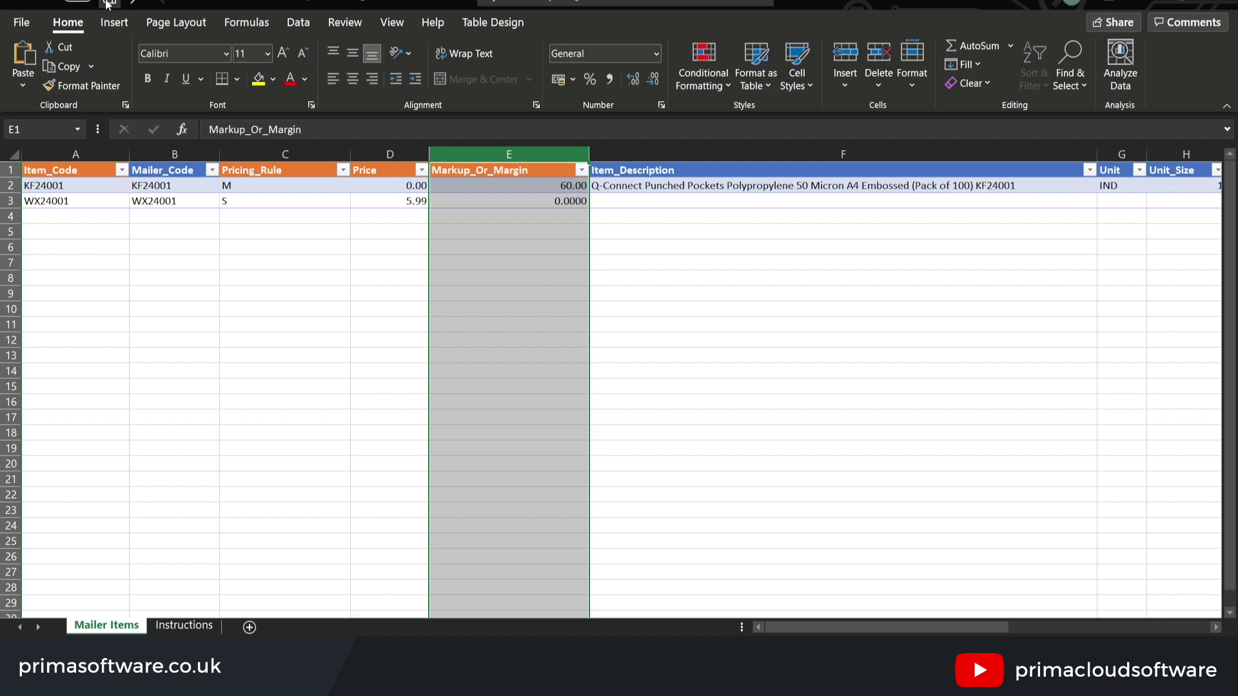
pyautogui.click(1220, 4)
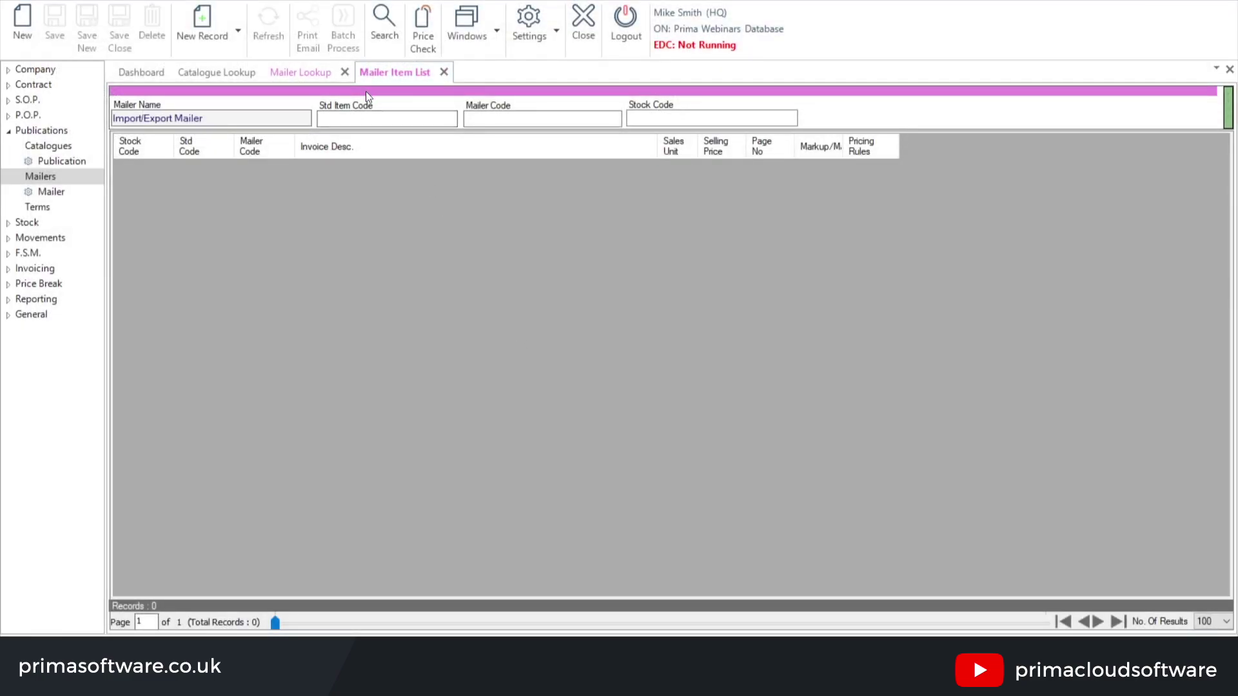
# Import the Export file from the Desktop into the Import/Export Mailer using the Import (Replace) mode, and list the mailer's items
pyautogui.click(366, 91)
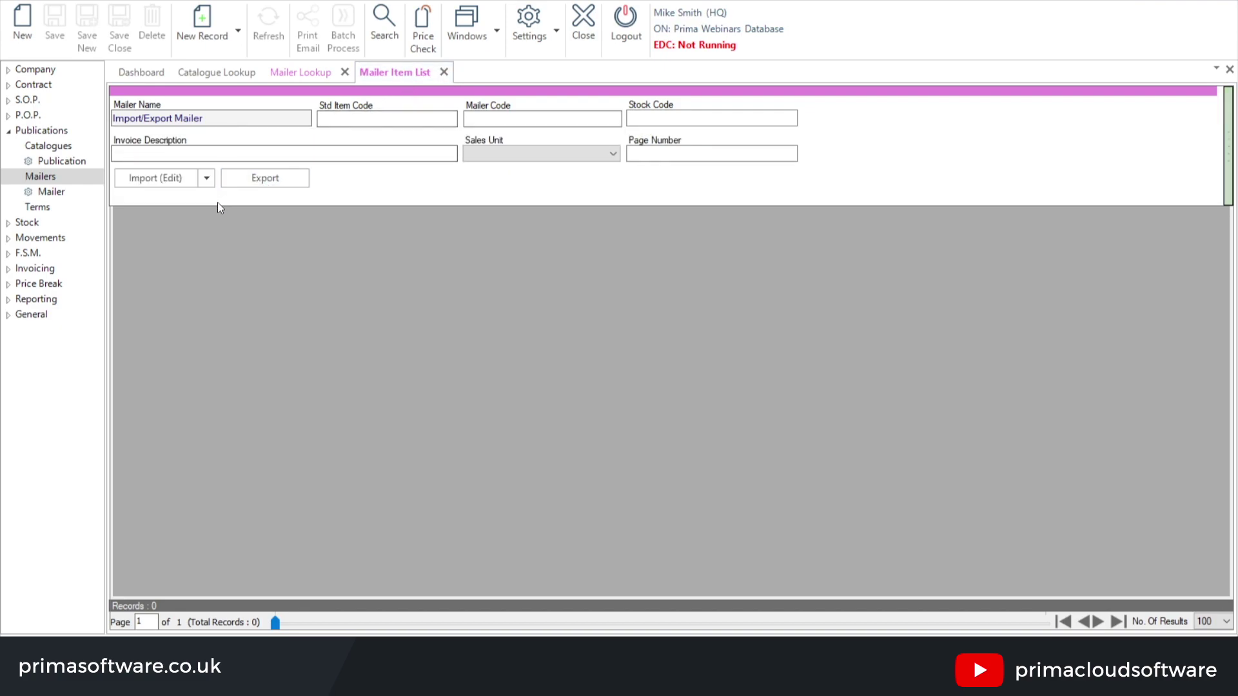
pyautogui.click(205, 179)
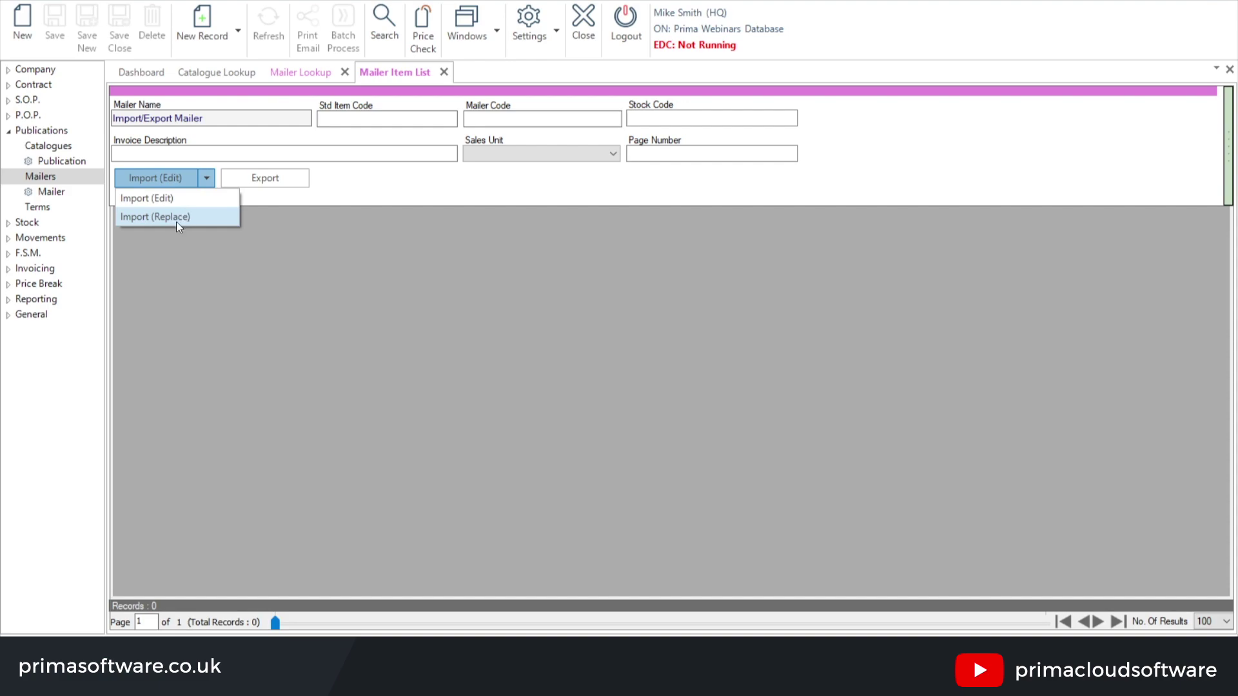
pyautogui.click(176, 222)
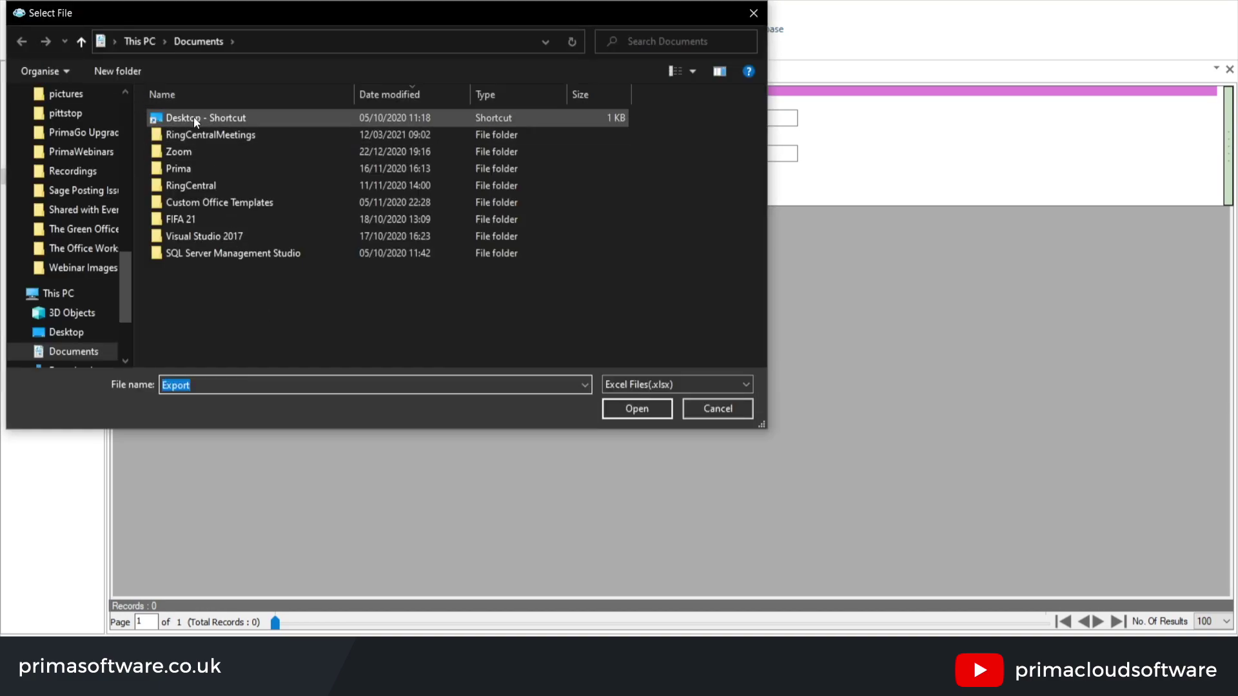
pyautogui.doubleClick(194, 117)
pyautogui.click(196, 119)
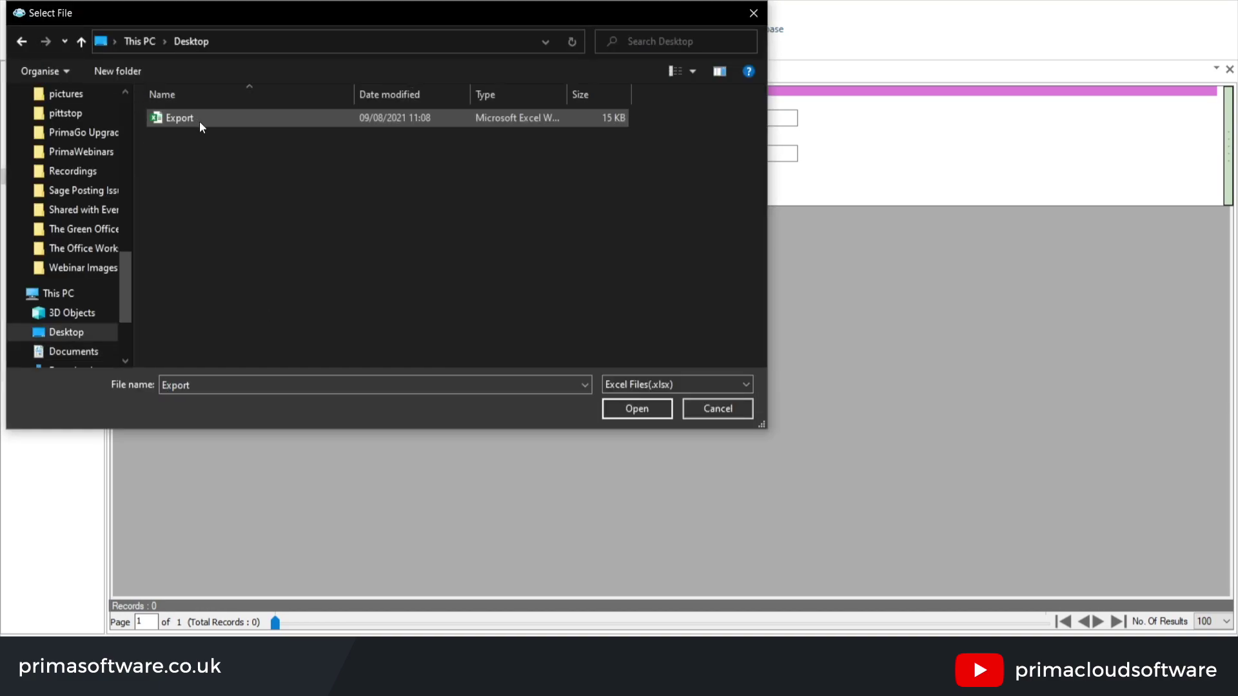
pyautogui.click(628, 409)
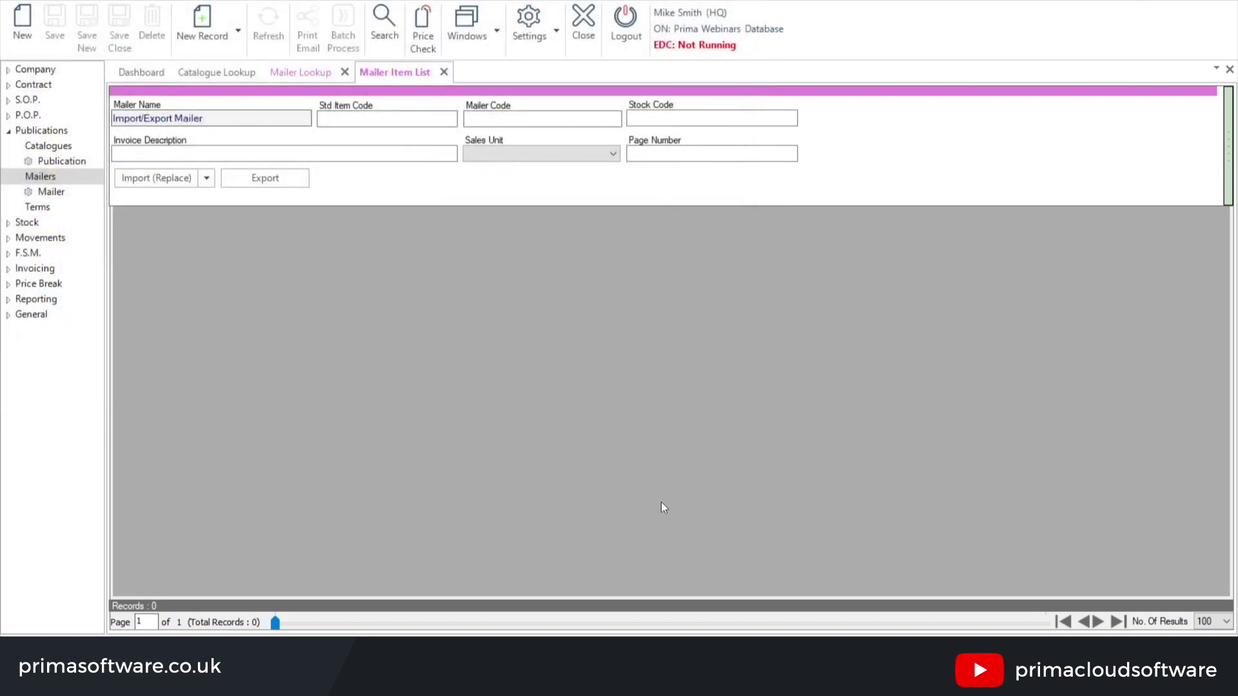
pyautogui.click(385, 30)
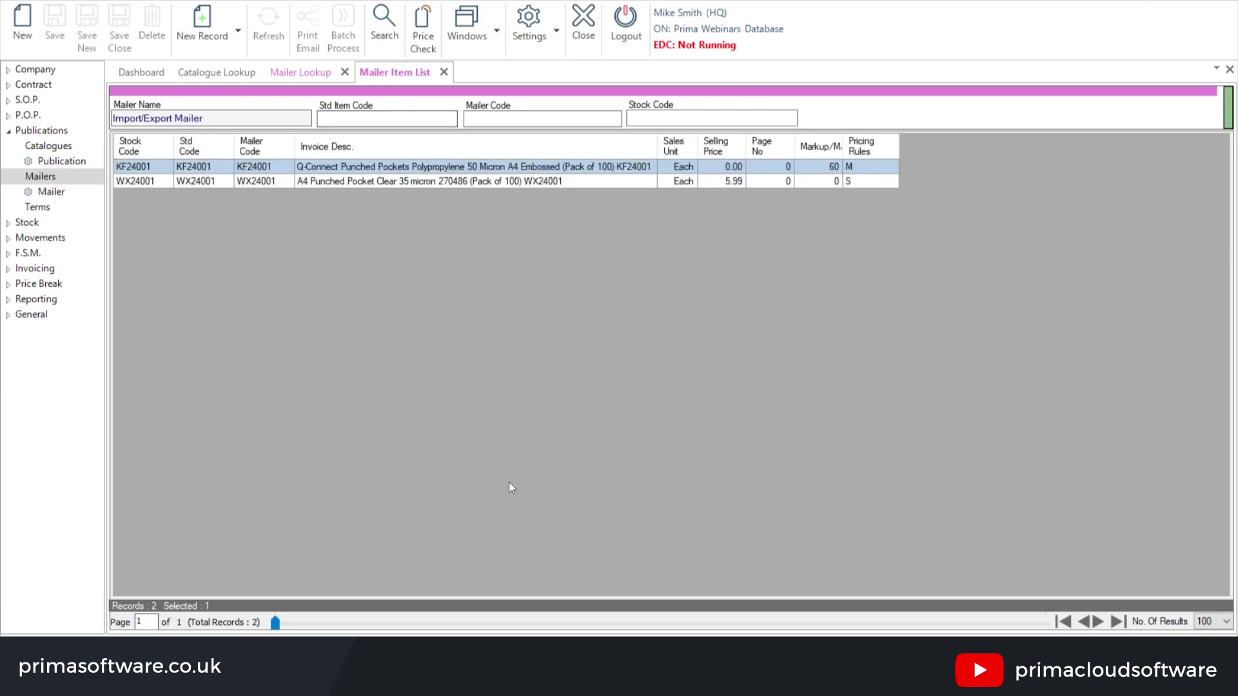